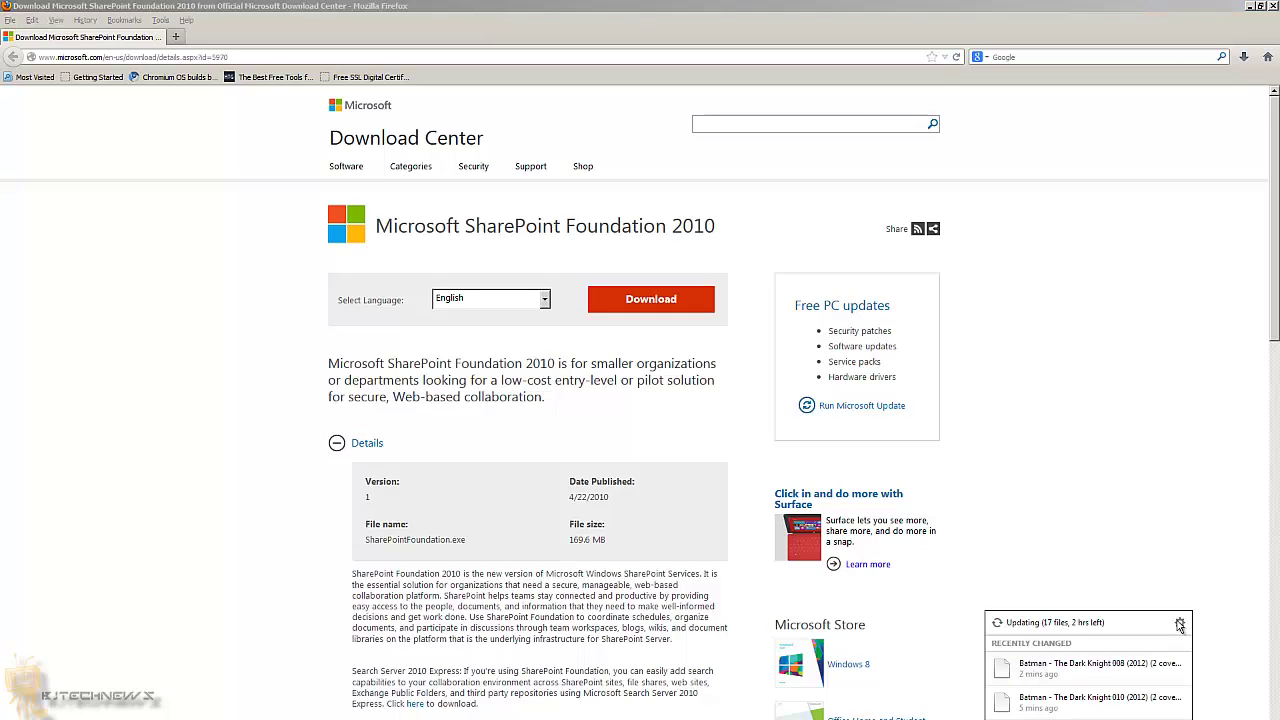
Exit Dropbox from its gear menu, then highlight and read the SharePoint Foundation 2010 description paragraph.
click(1180, 622)
click(1180, 717)
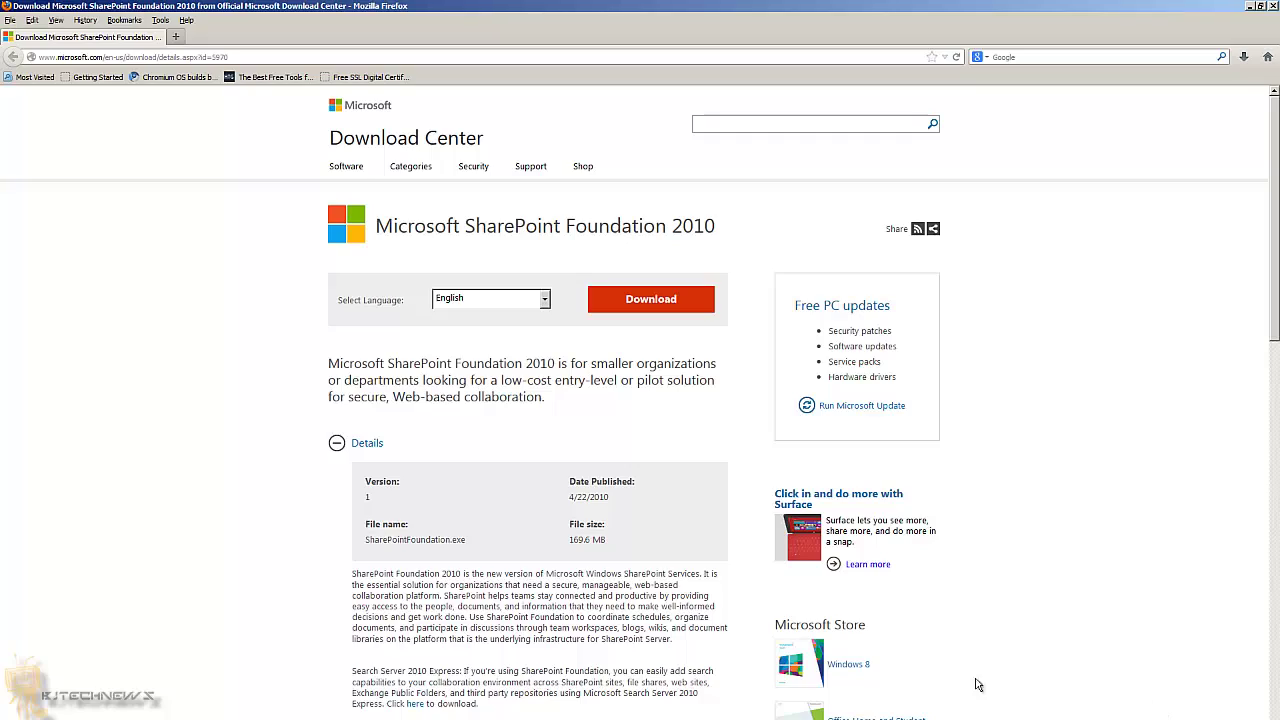
drag(673, 639, 552, 628)
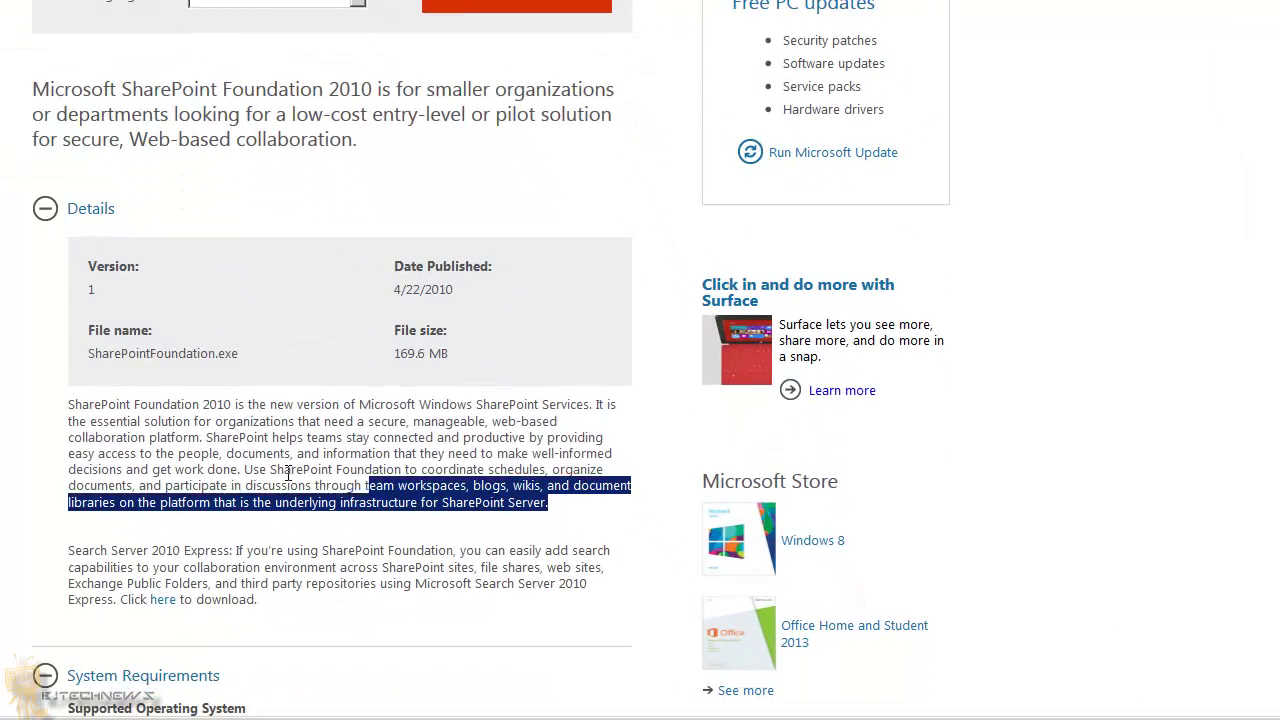
drag(288, 473, 70, 408)
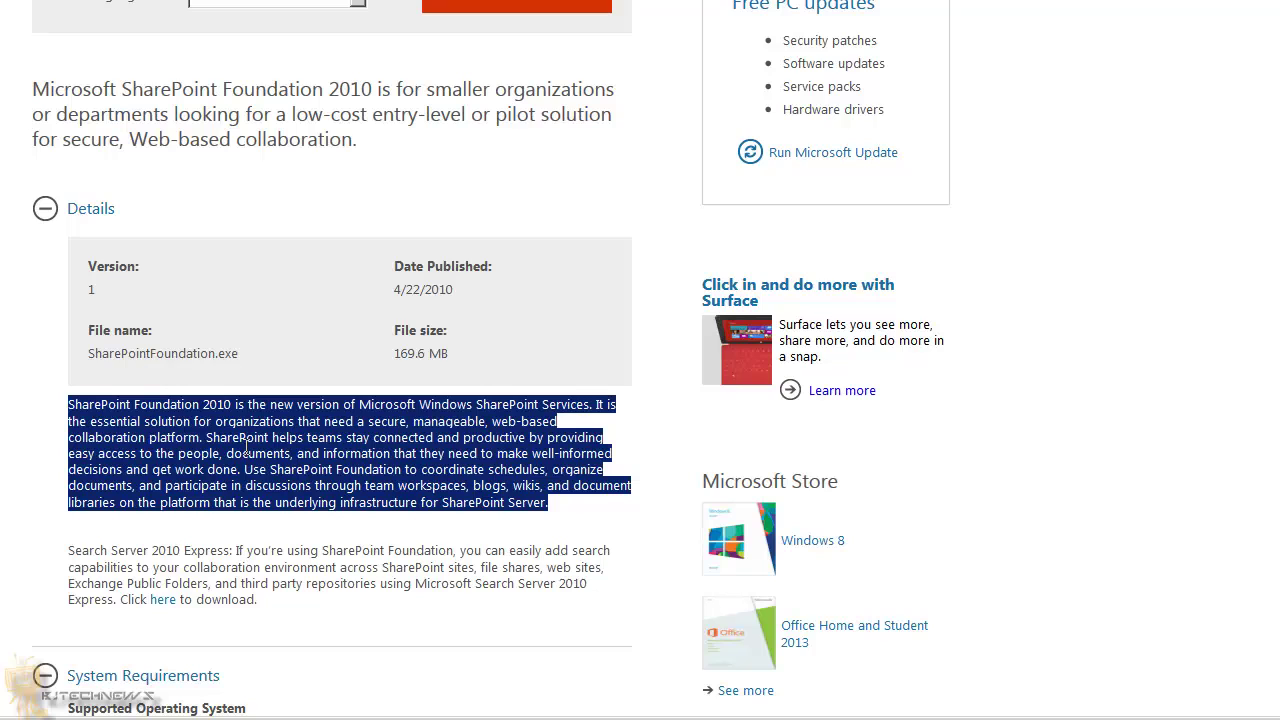
click(581, 502)
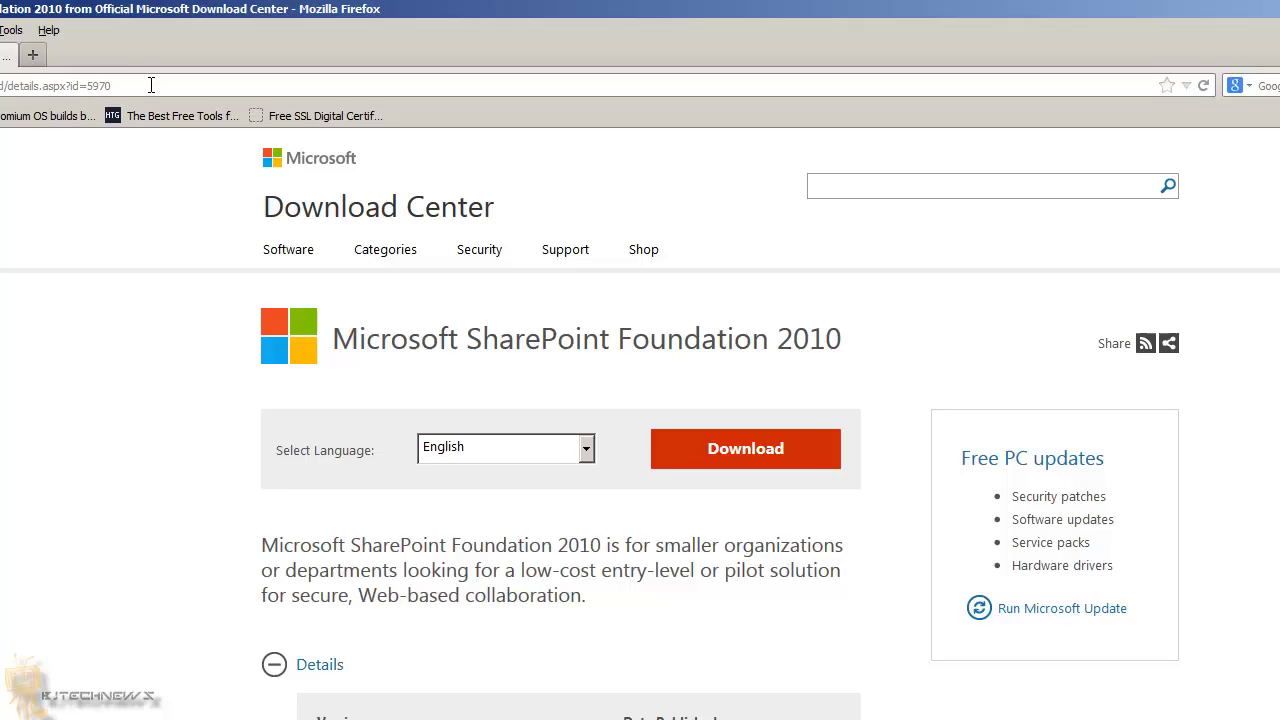
click(312, 87)
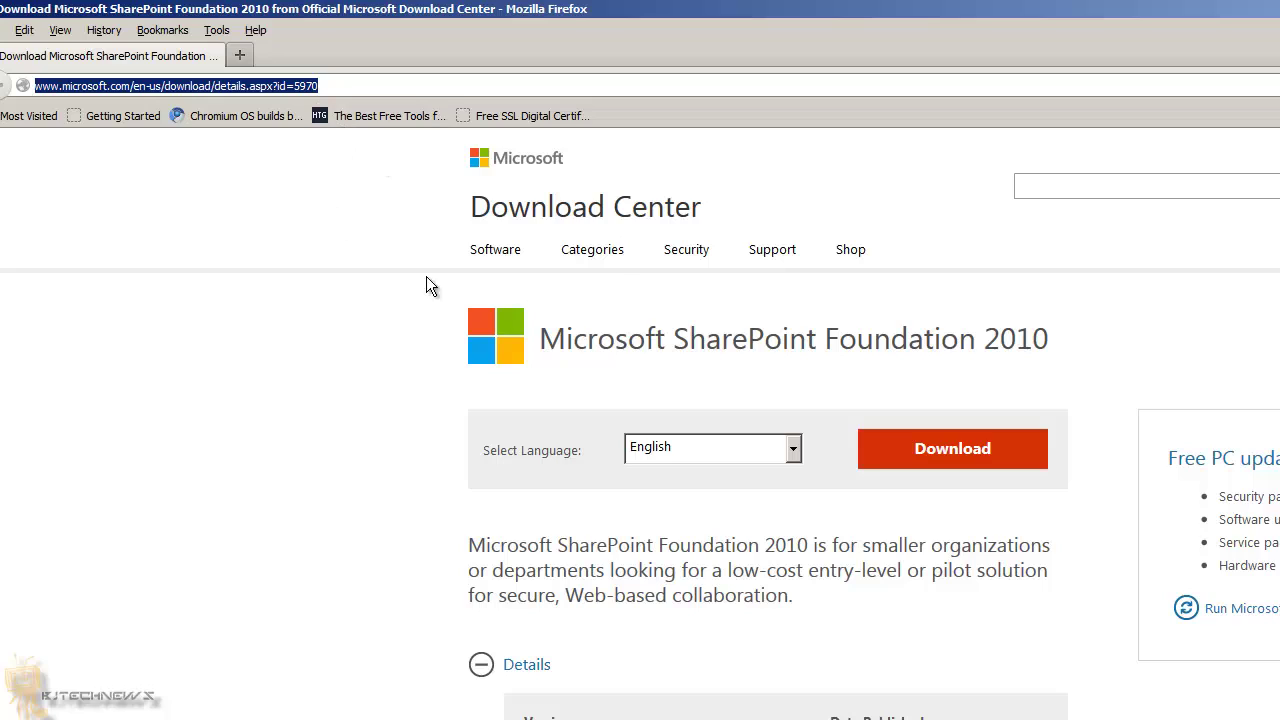
Highlight the Supported Operating System line listing Windows Server 2008 R2, then return to the page top.
click(329, 85)
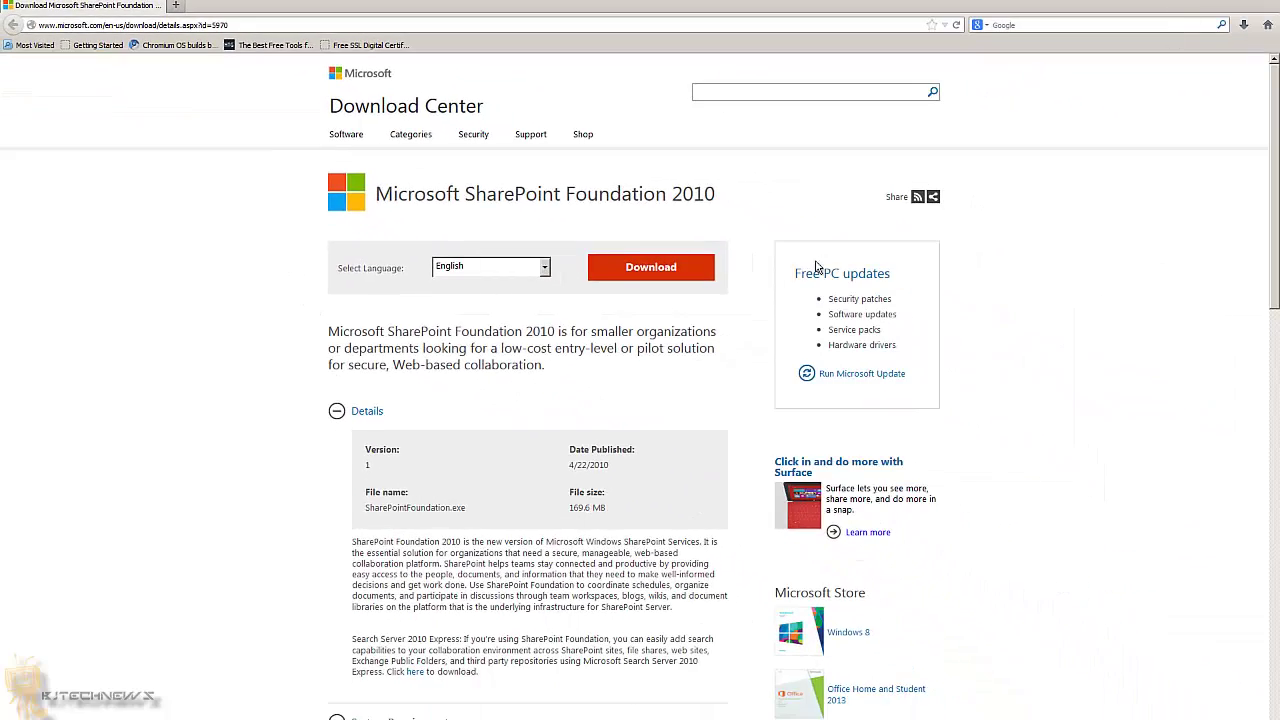
scroll(471, 346, down, 5)
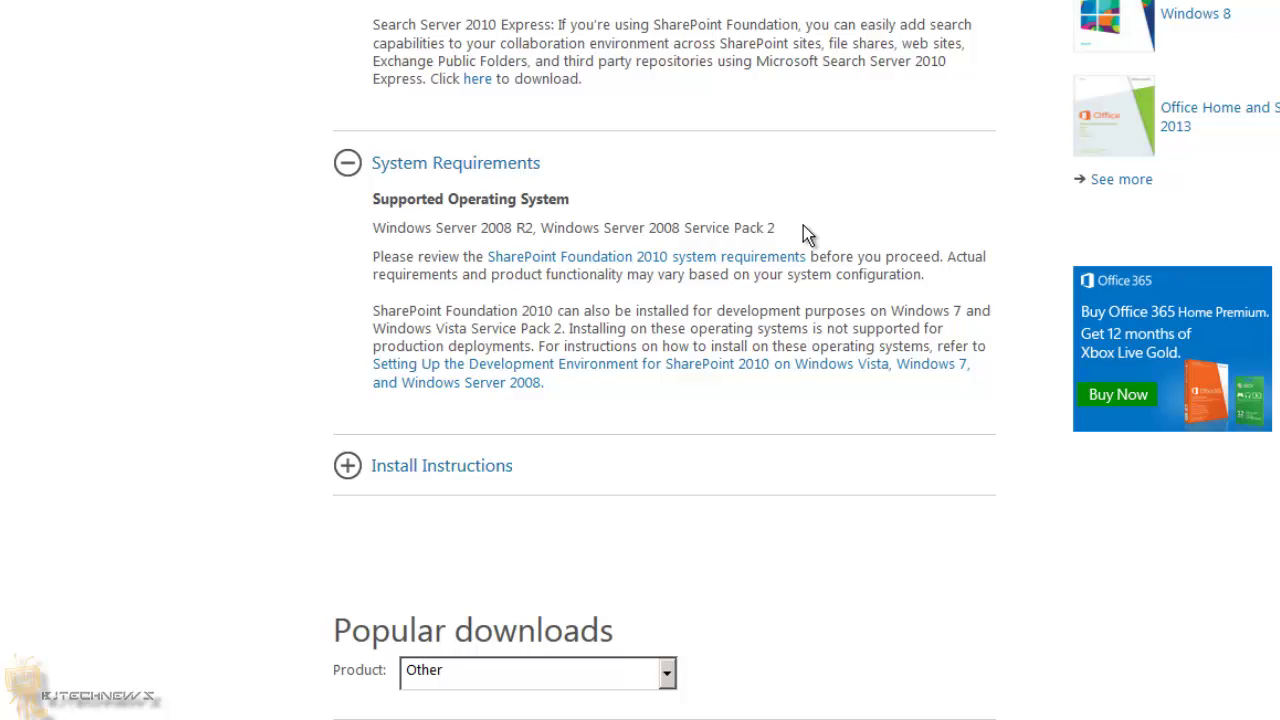
drag(796, 228, 376, 228)
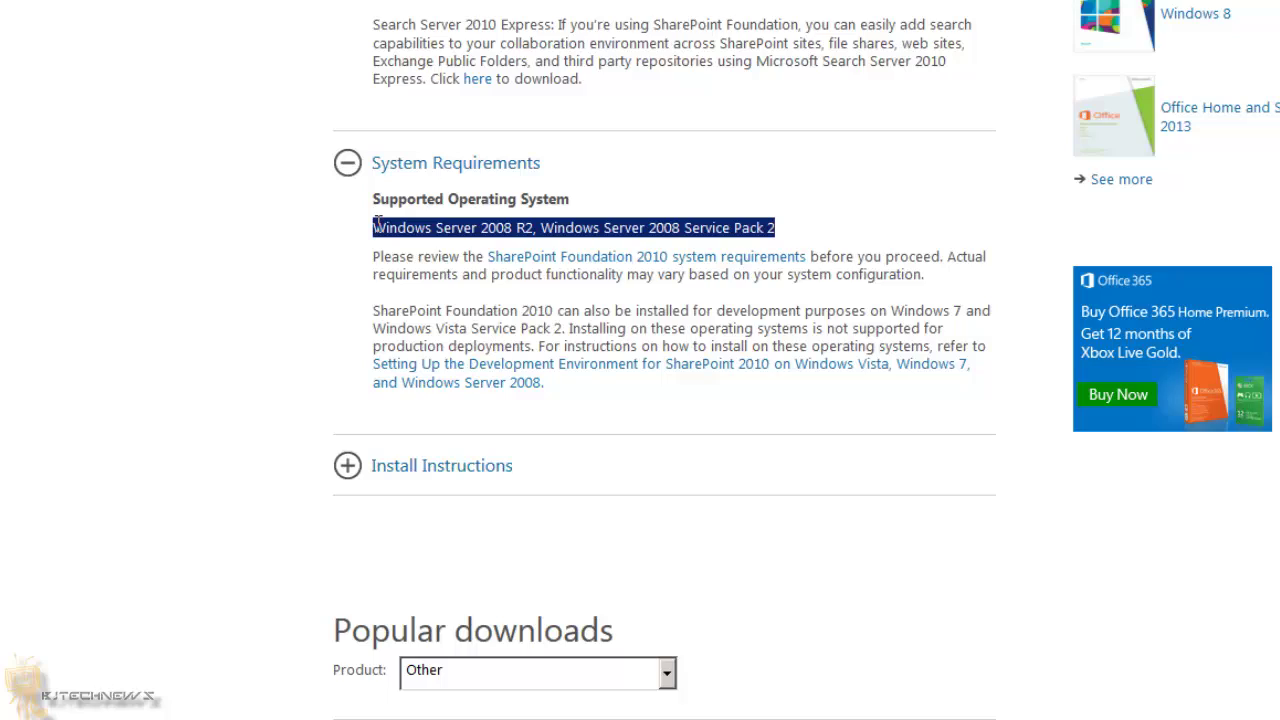
scroll(505, 55, up, 5)
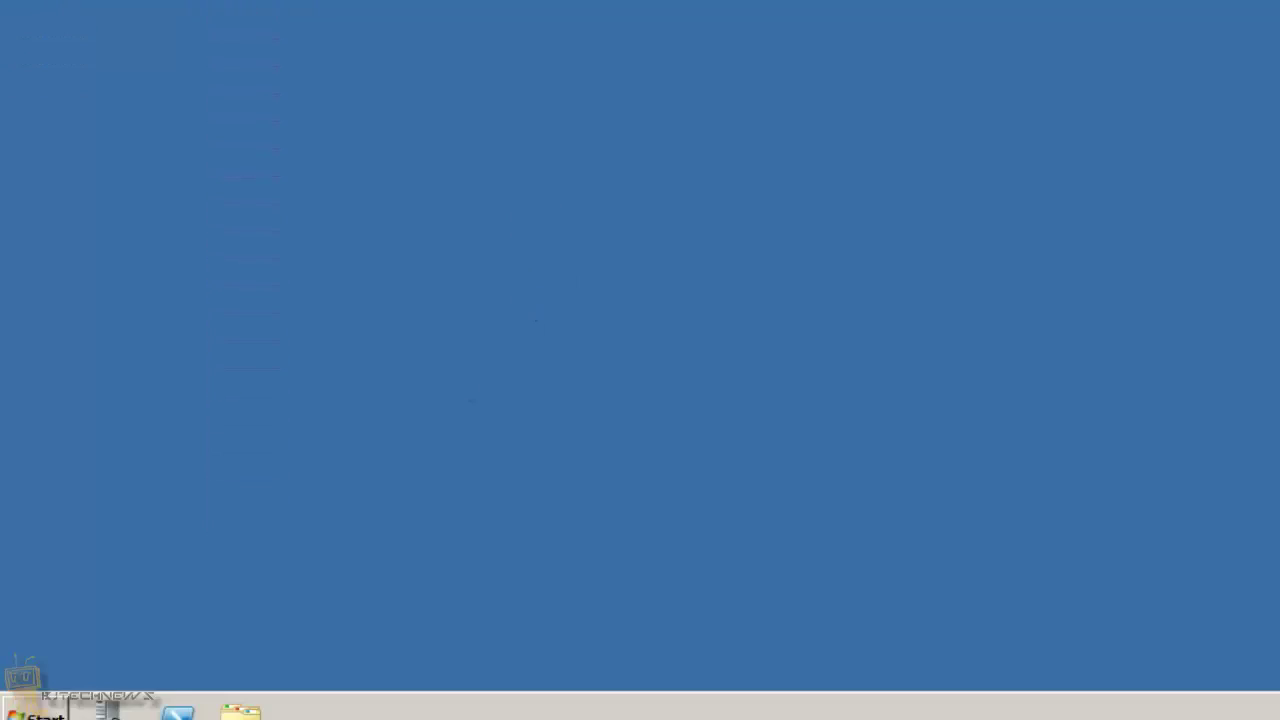
Open Computer's Properties from the Start menu to view the 64-bit Enterprise system details.
click(35, 693)
right_click(386, 304)
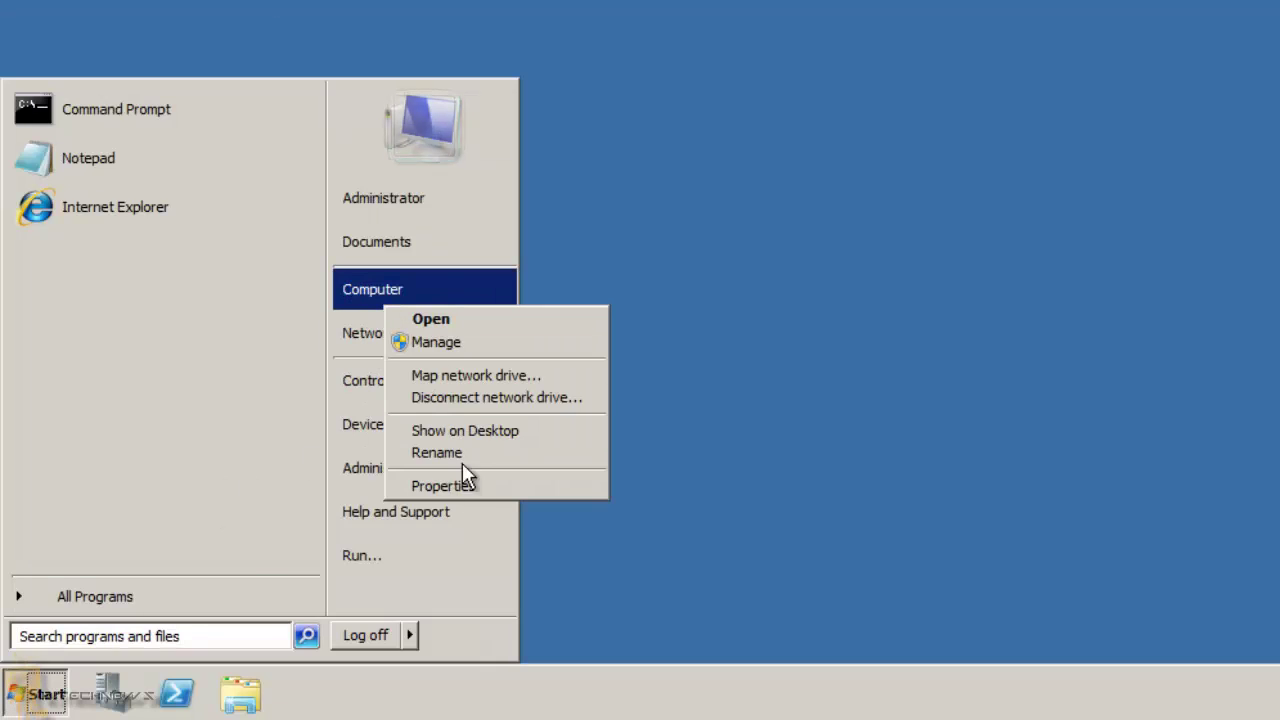
key(Escape)
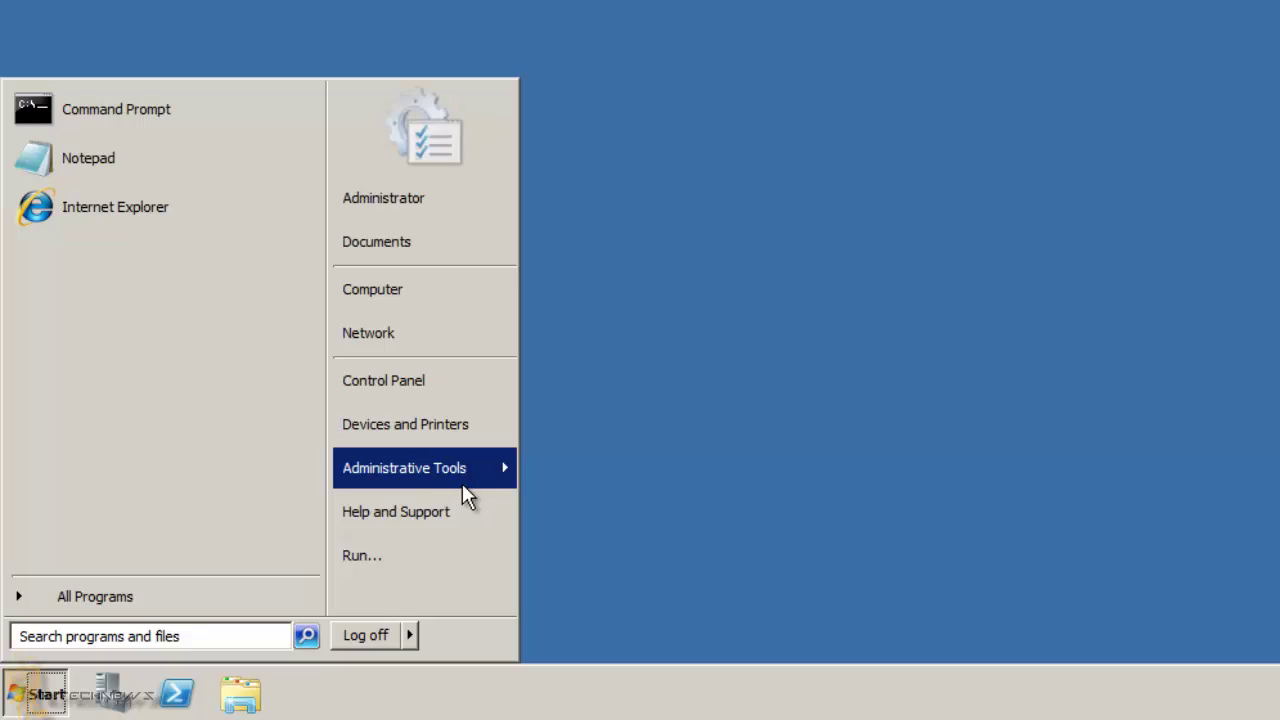
click(462, 483)
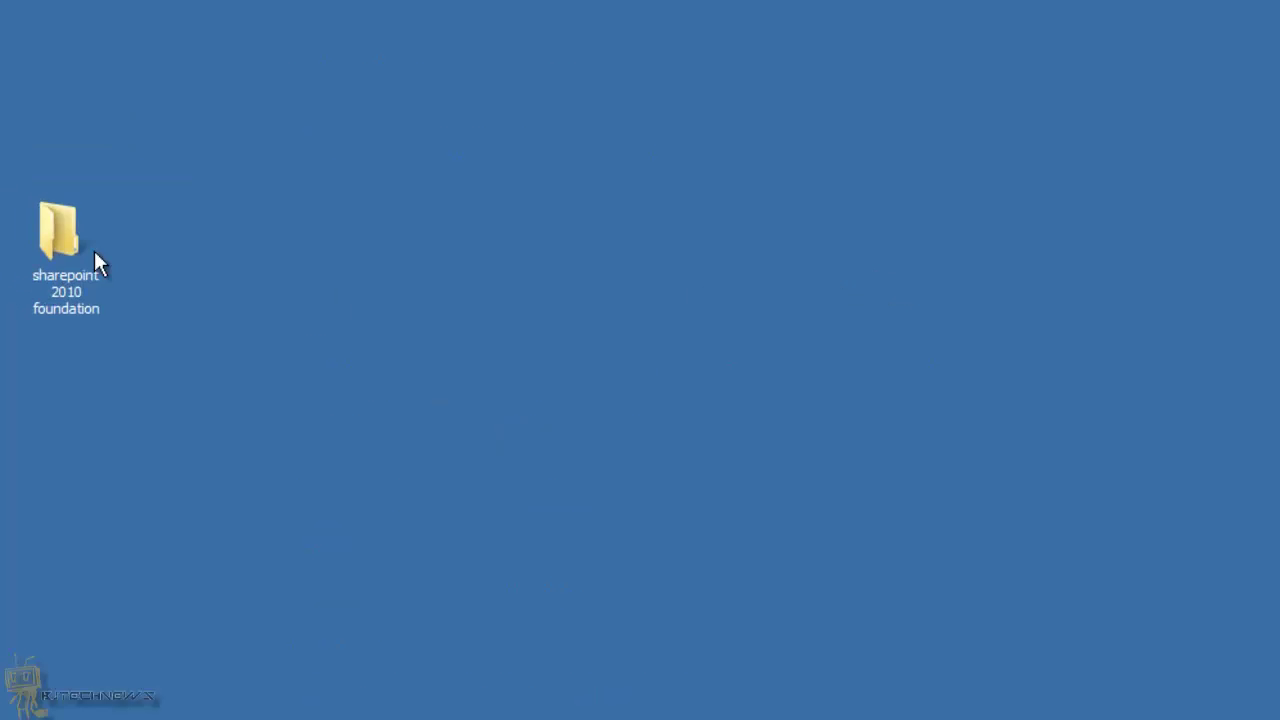
Open the sharepoint 2010 foundation desktop folder and run the SharePointFoundation installer.
drag(94, 255, 248, 302)
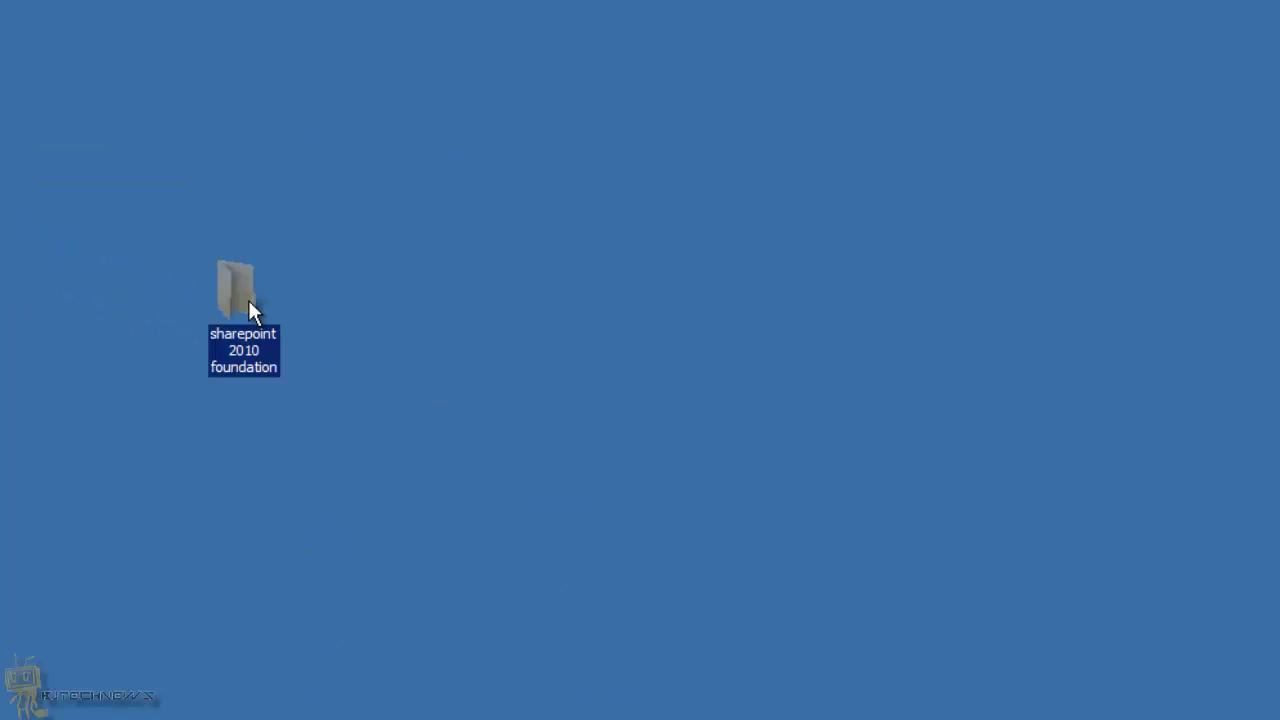
double_click(246, 300)
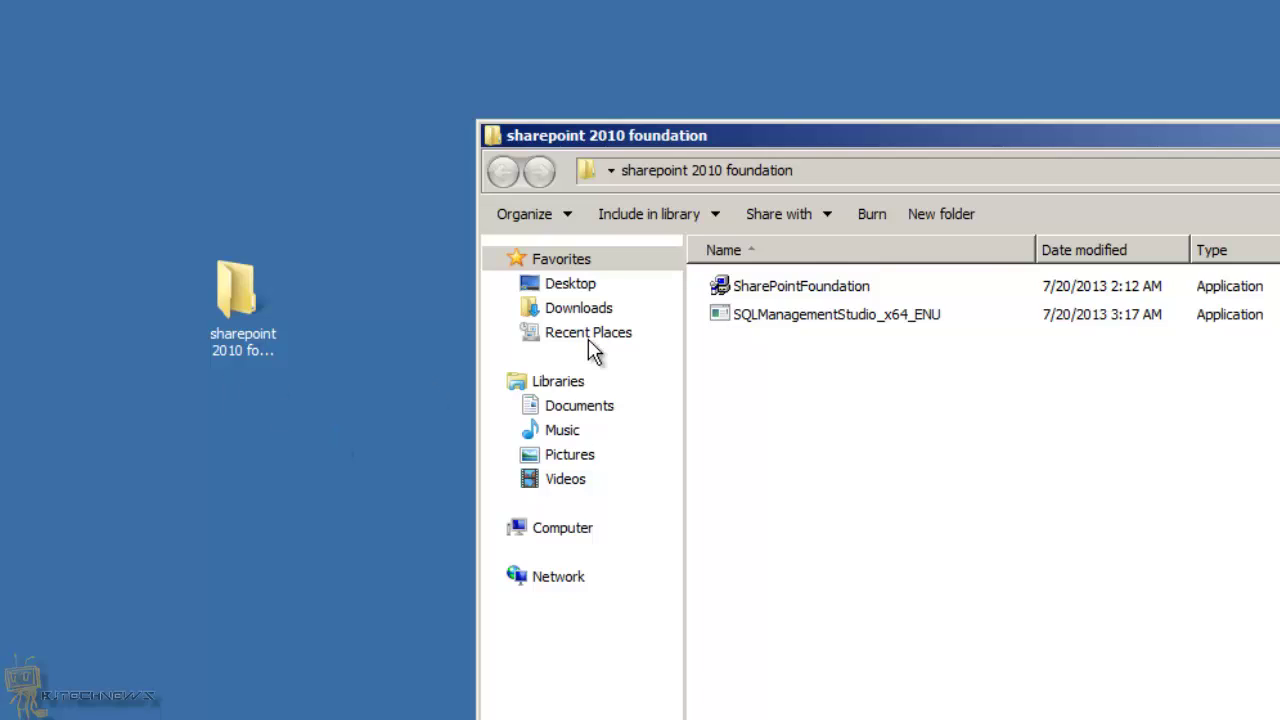
click(816, 293)
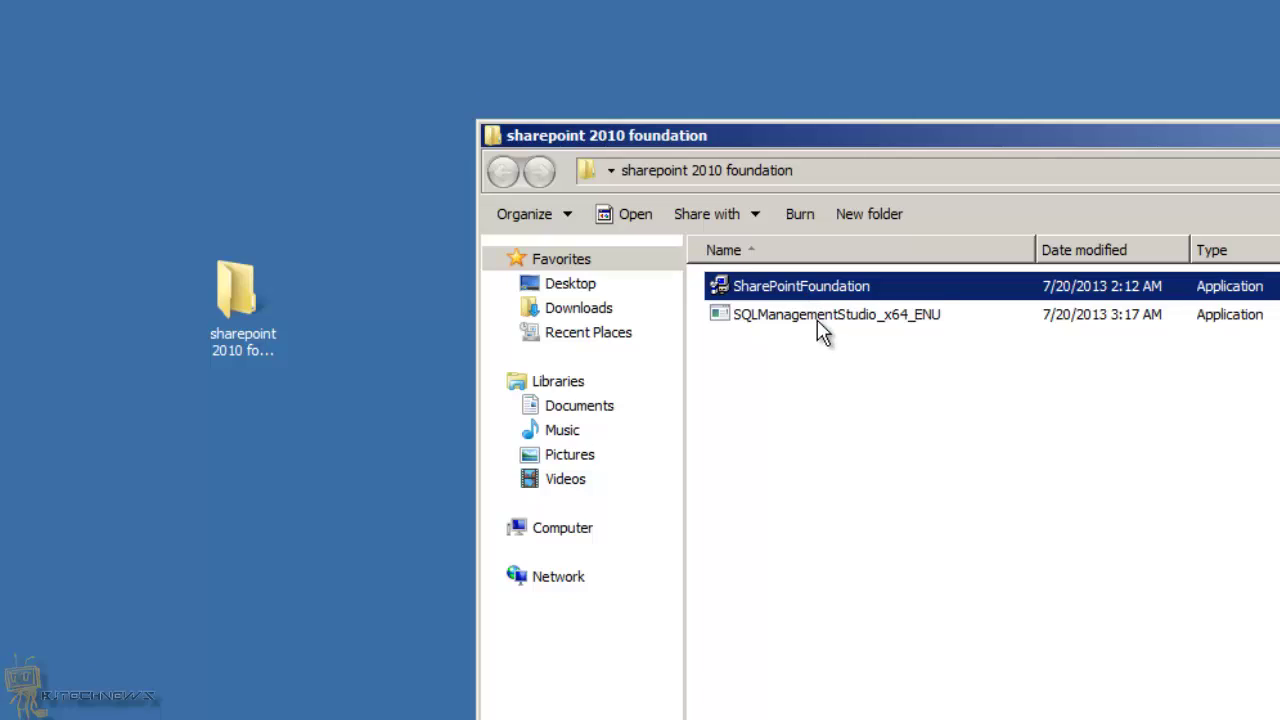
click(817, 318)
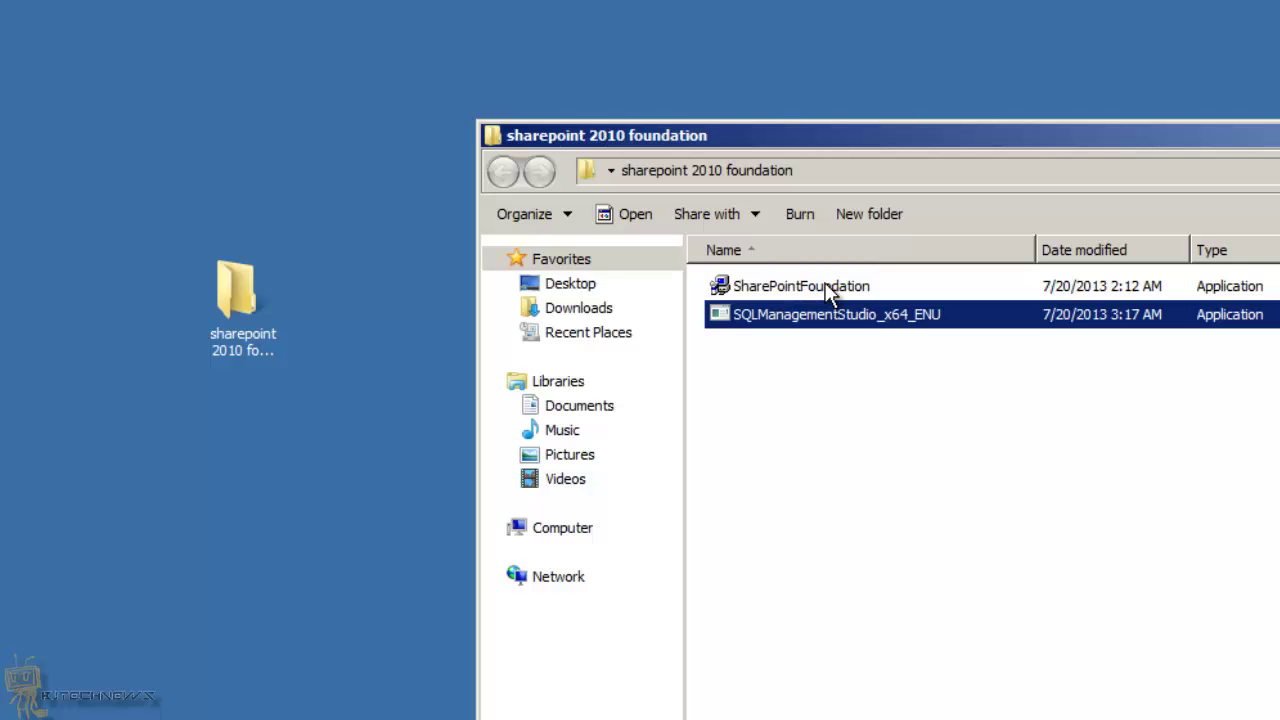
double_click(822, 285)
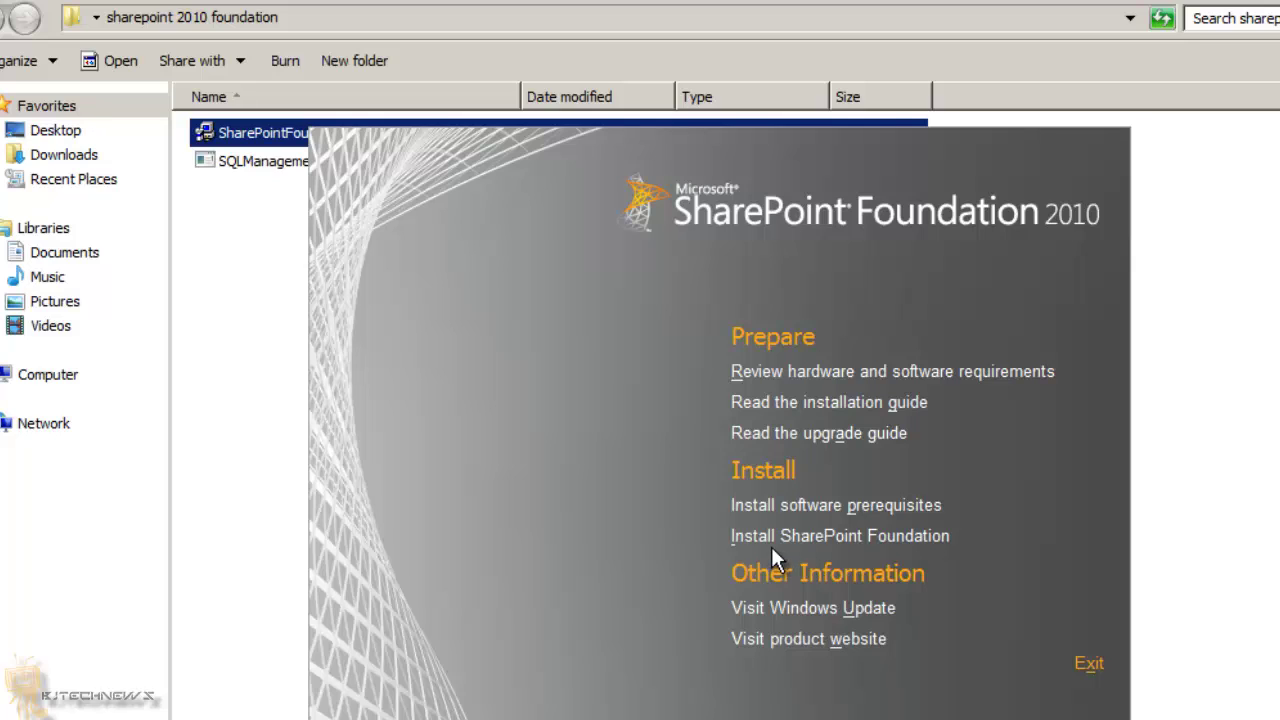
Choose Install software prerequisites to launch the Products Preparation Tool.
click(816, 508)
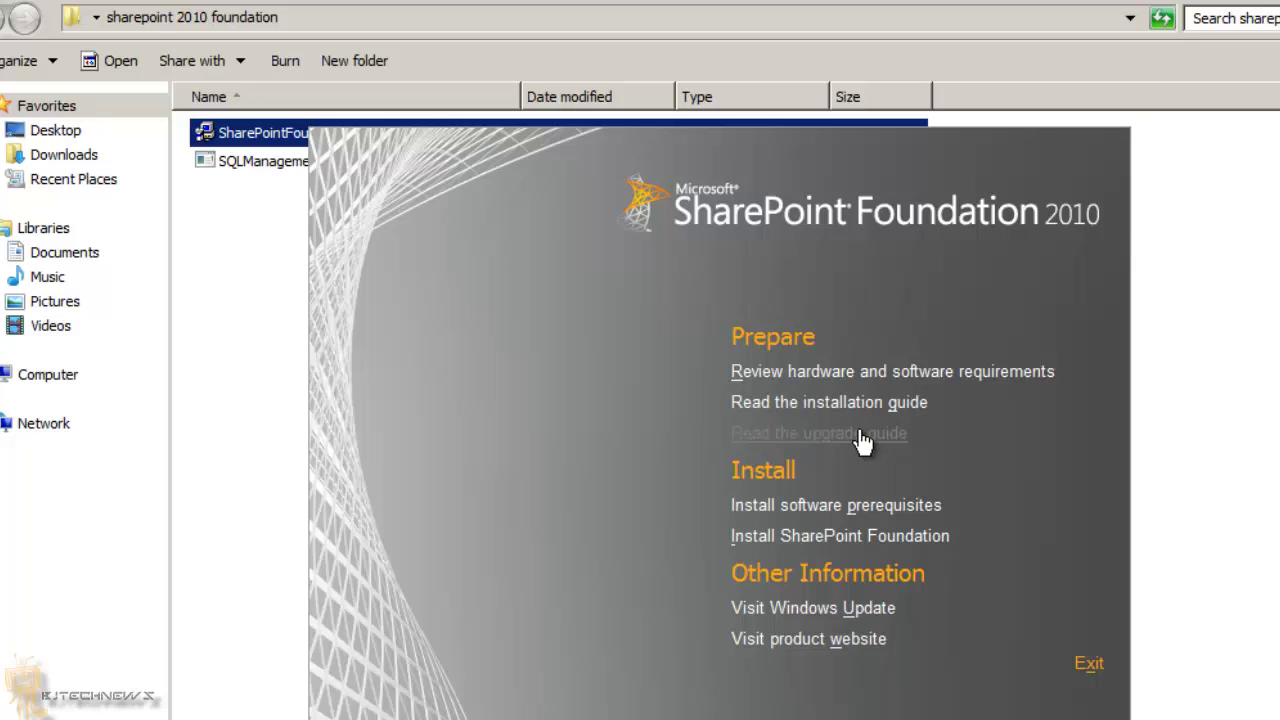
click(837, 515)
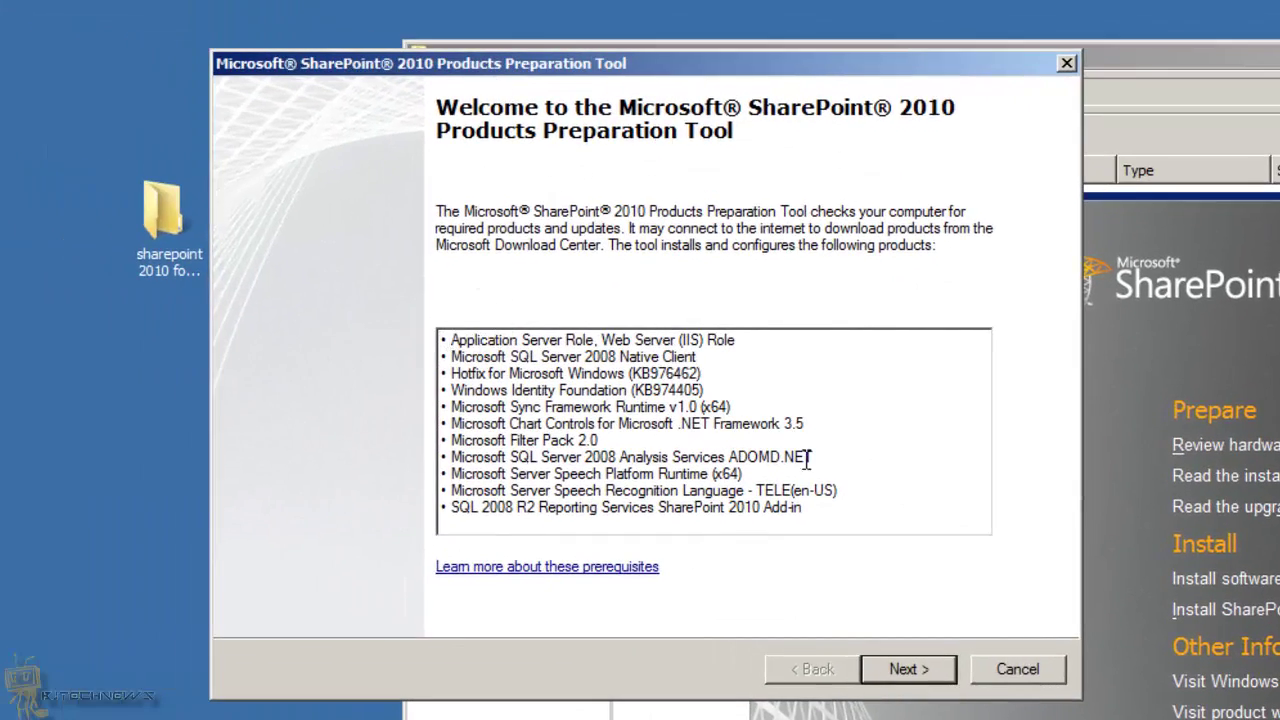
Review the prerequisite list, accept the license agreement and start installing the prerequisites.
drag(810, 508, 428, 323)
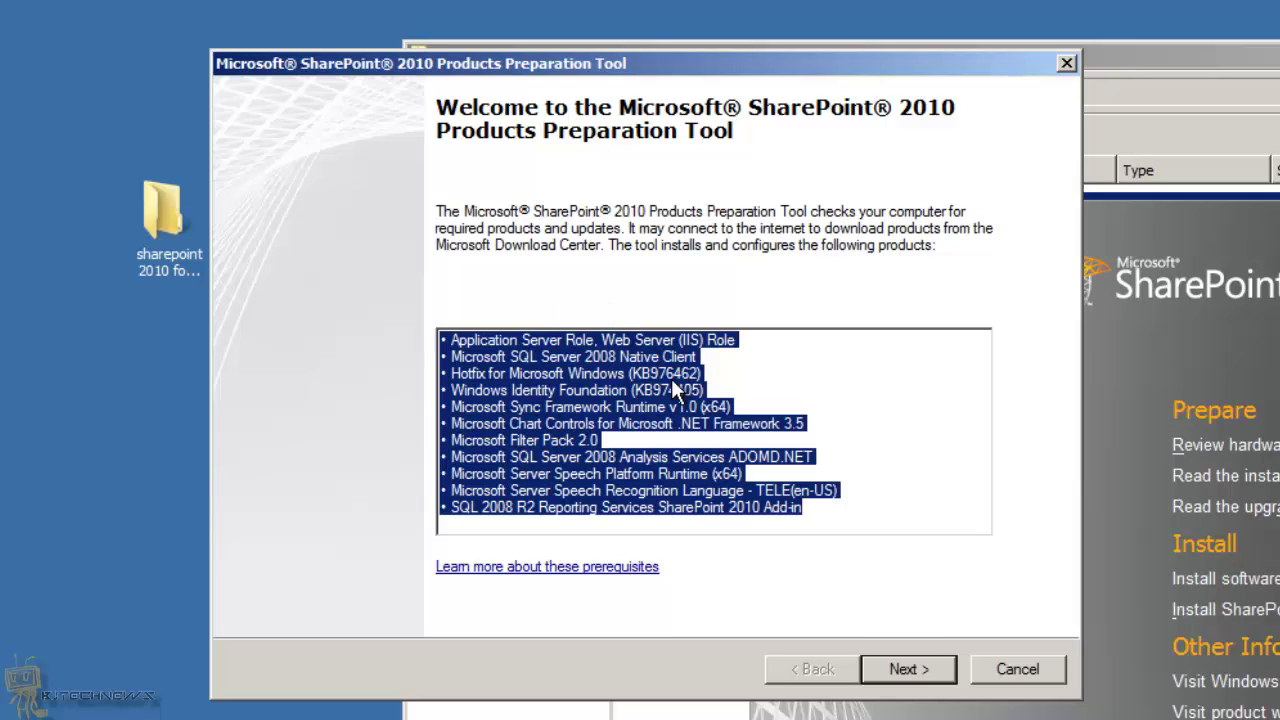
click(930, 676)
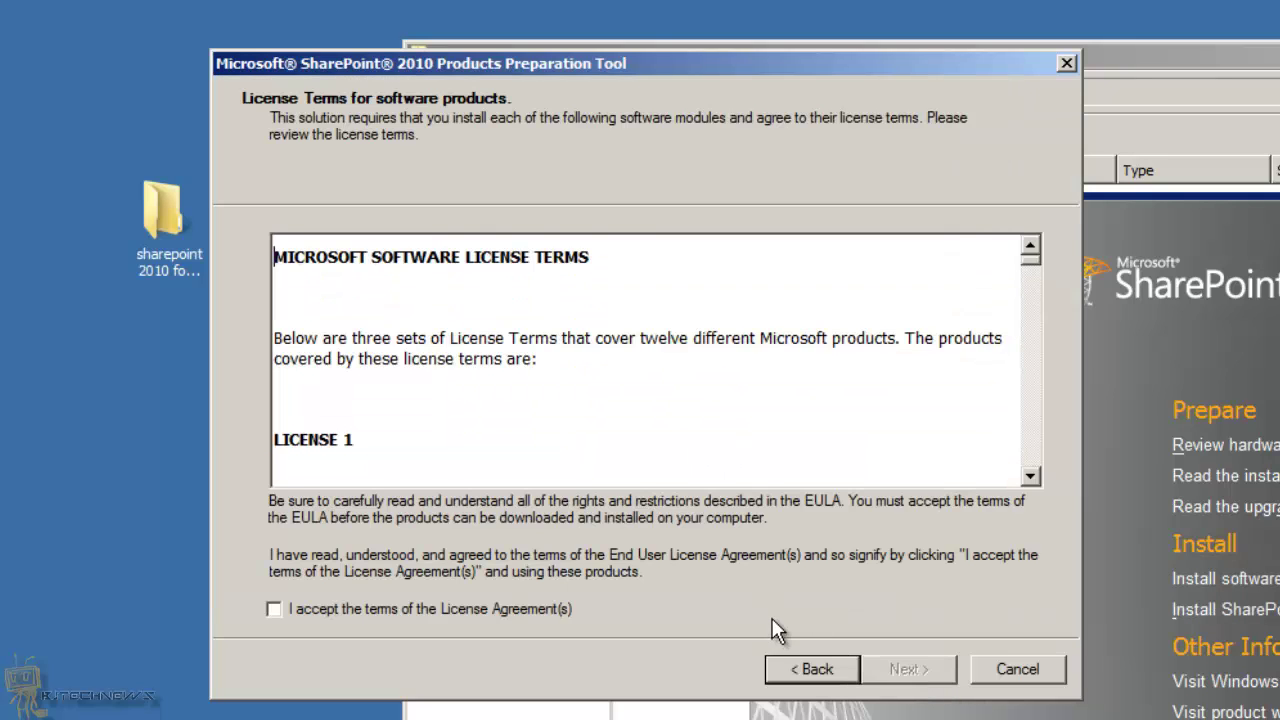
click(500, 607)
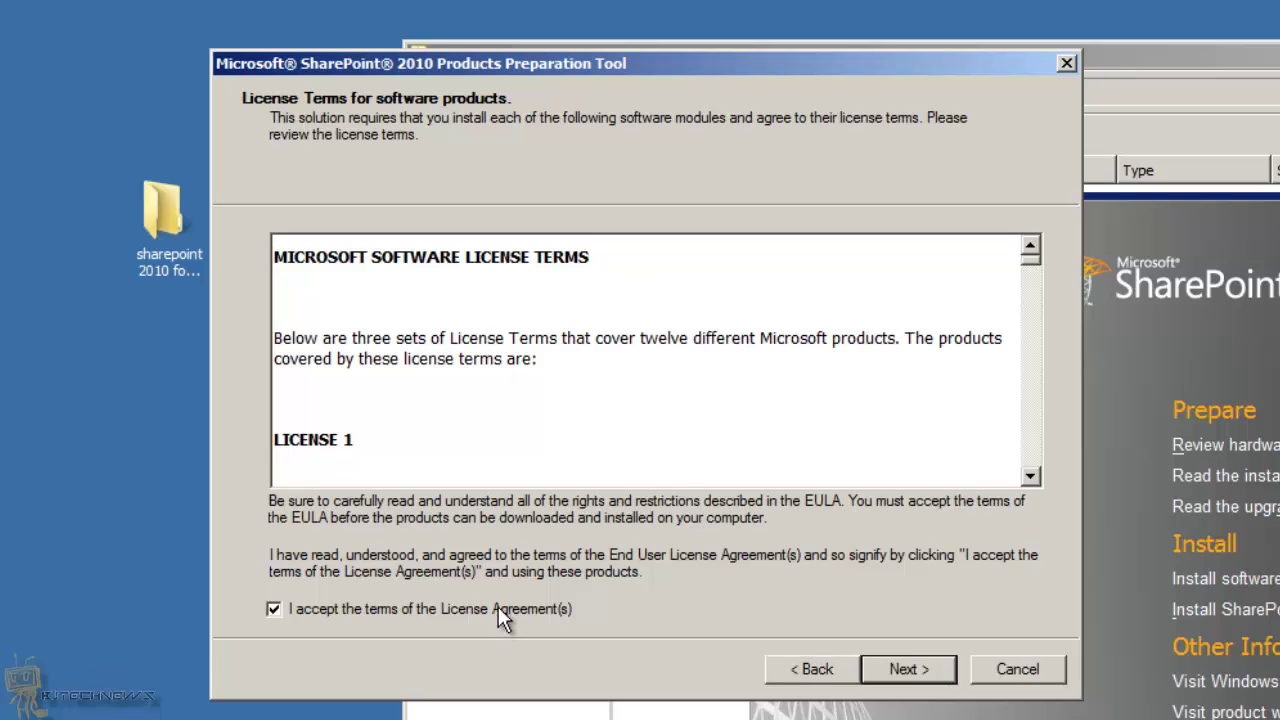
click(905, 664)
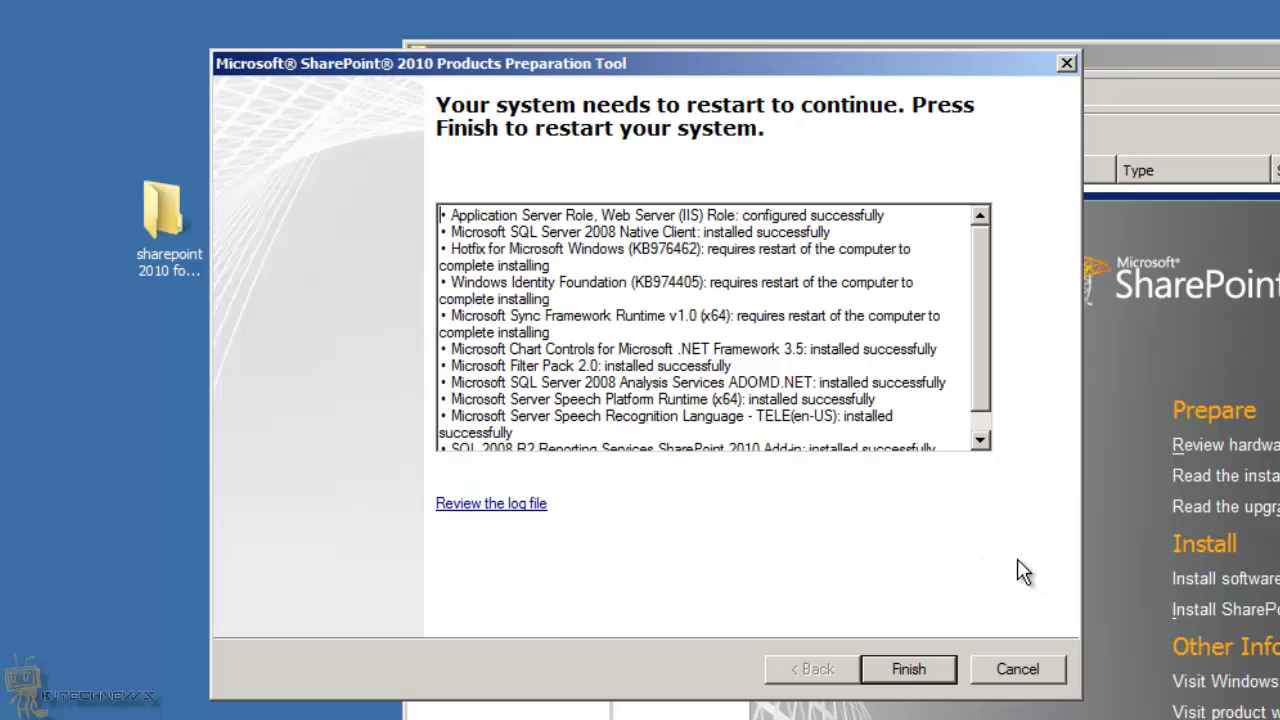
Restart the server with Finish, then log back on as Administrator with the account password.
click(918, 669)
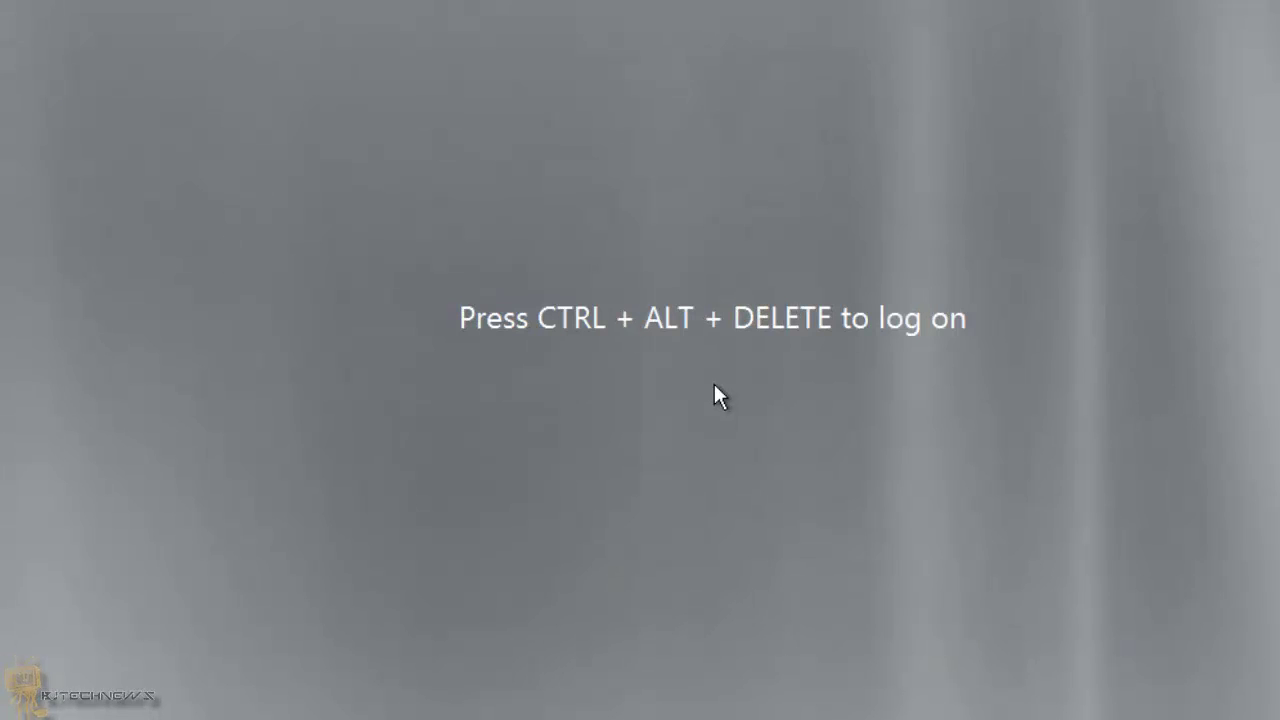
key(ctrl+alt+Delete)
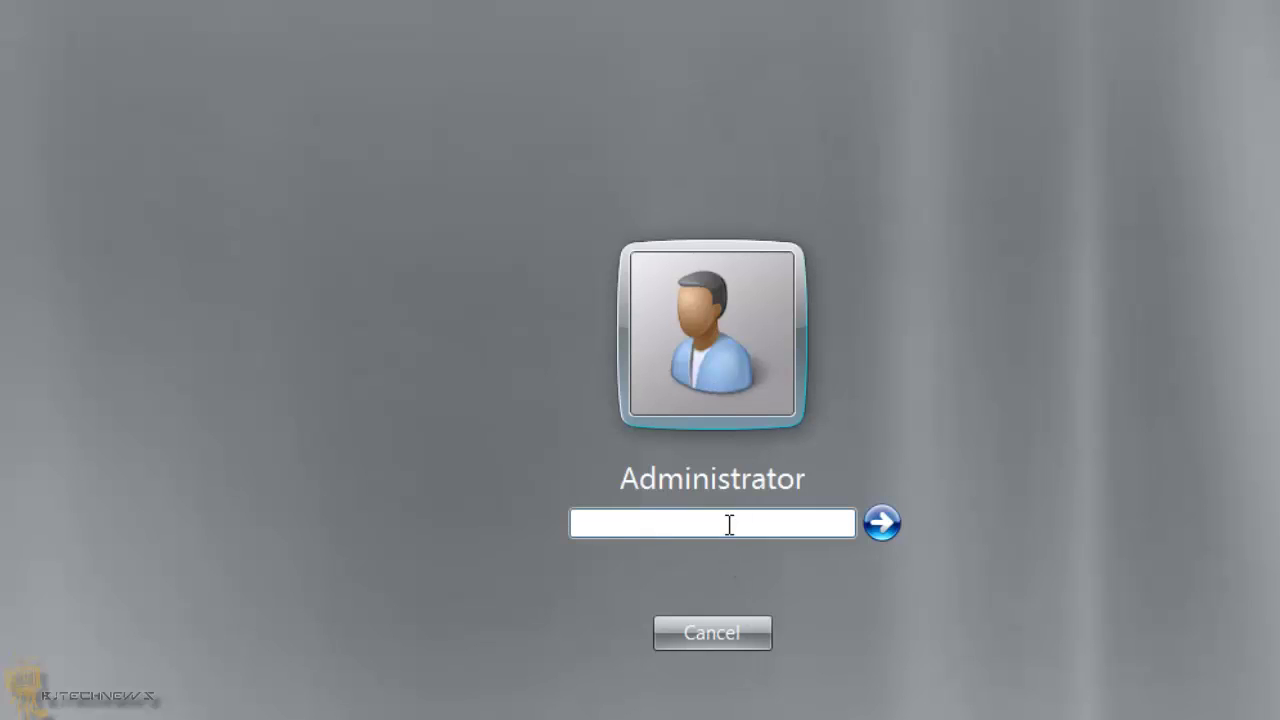
text(••••••••)
key(Return)
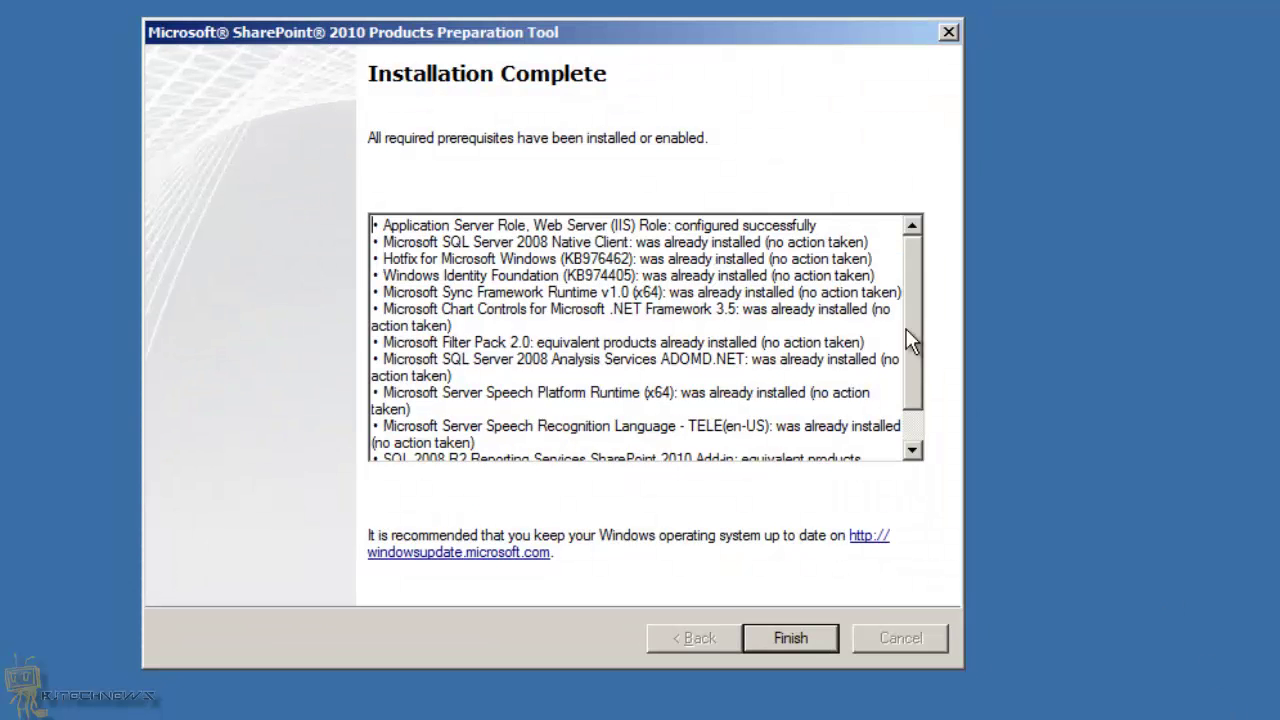
Scroll through the installed prerequisites list and close the tool with Finish.
drag(914, 327, 924, 396)
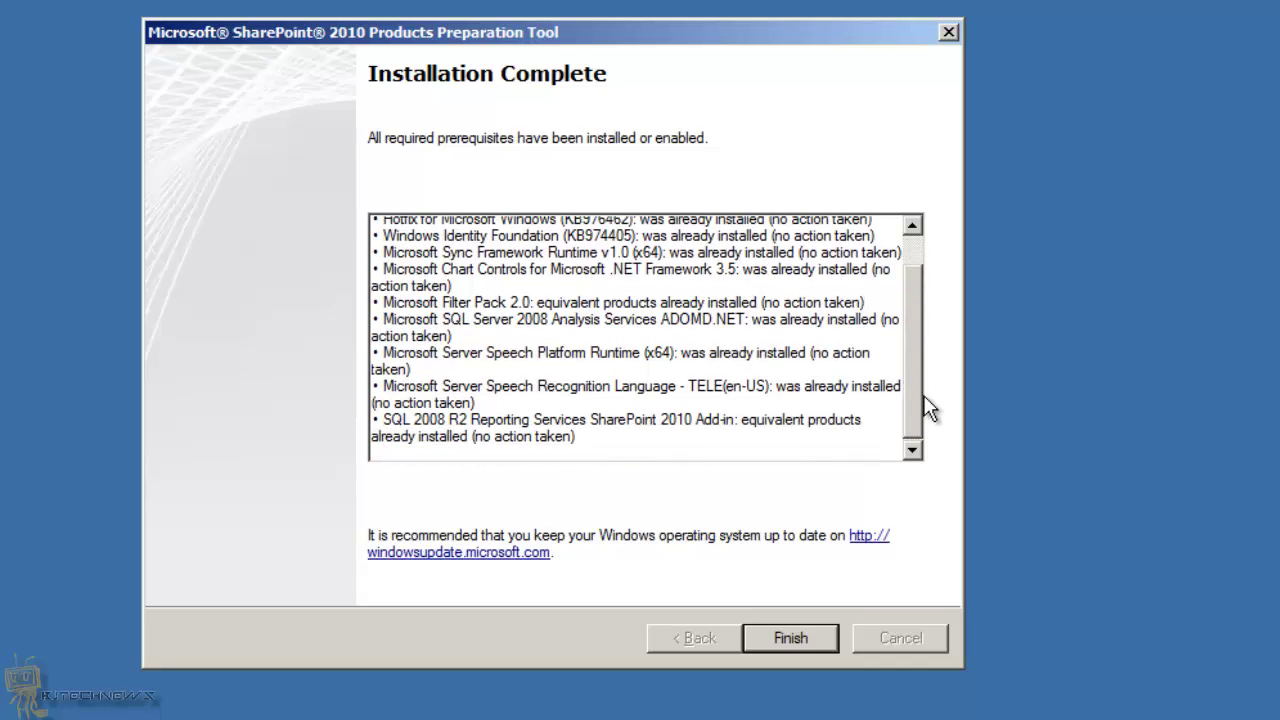
click(796, 641)
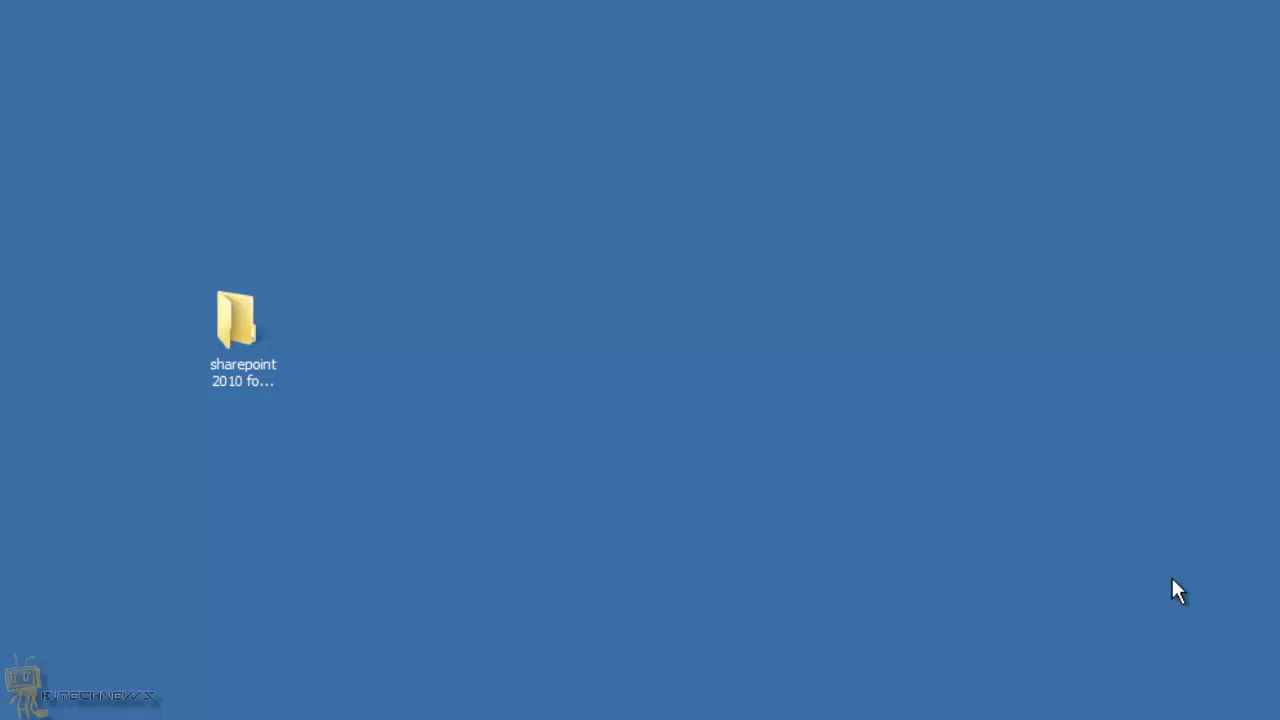
Reopen the sharepoint 2010 foundation folder and run SharePointFoundation again.
double_click(237, 319)
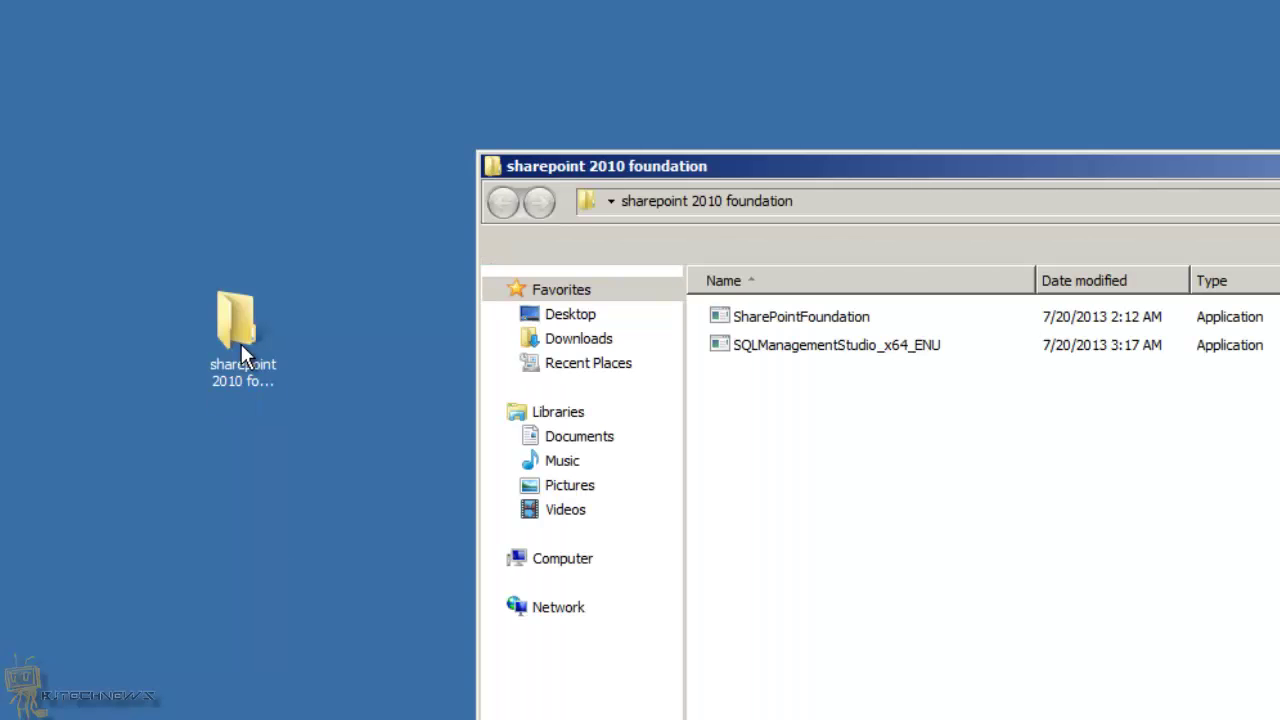
double_click(790, 320)
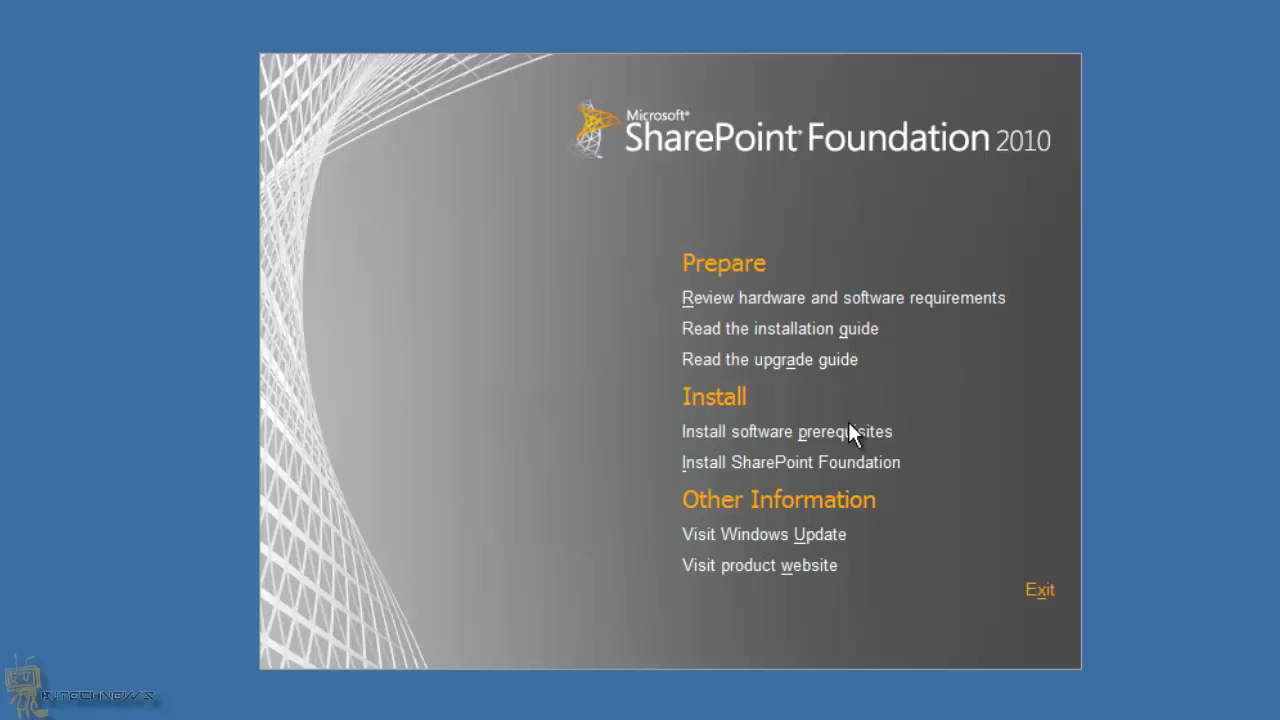
Choose Install SharePoint Foundation, scroll through the license, accept its terms and continue.
click(765, 462)
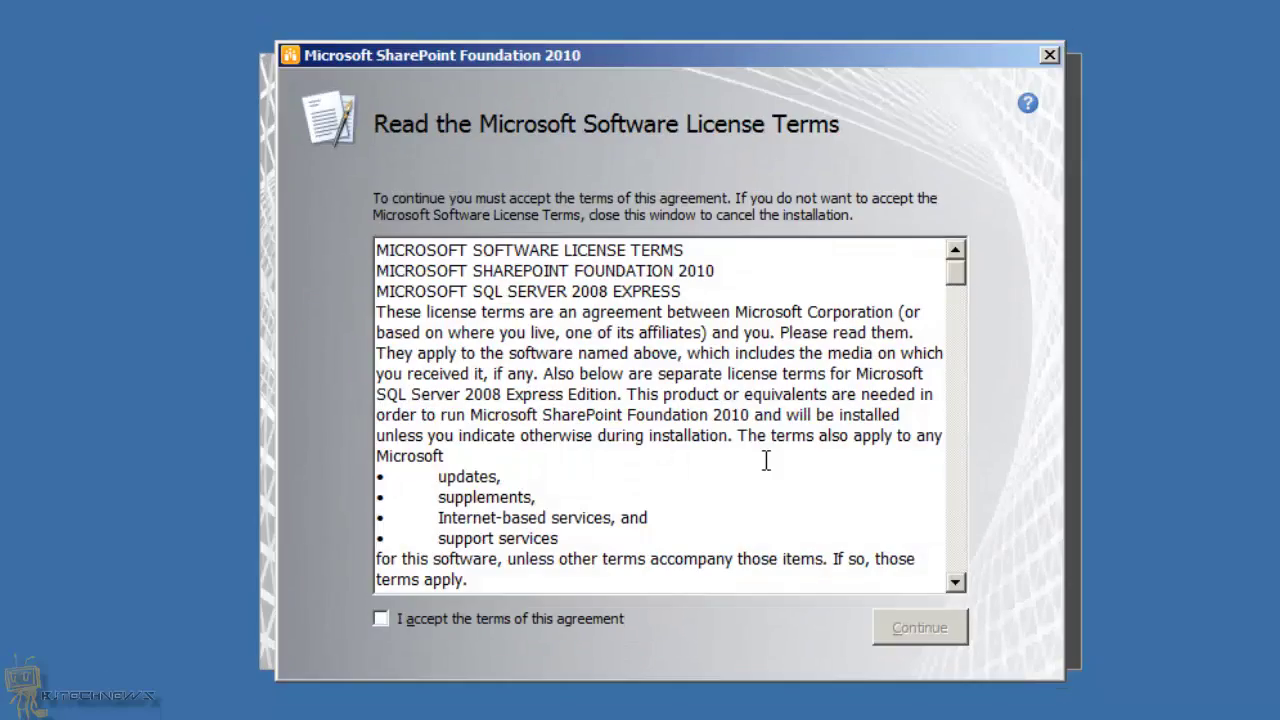
drag(957, 286, 937, 567)
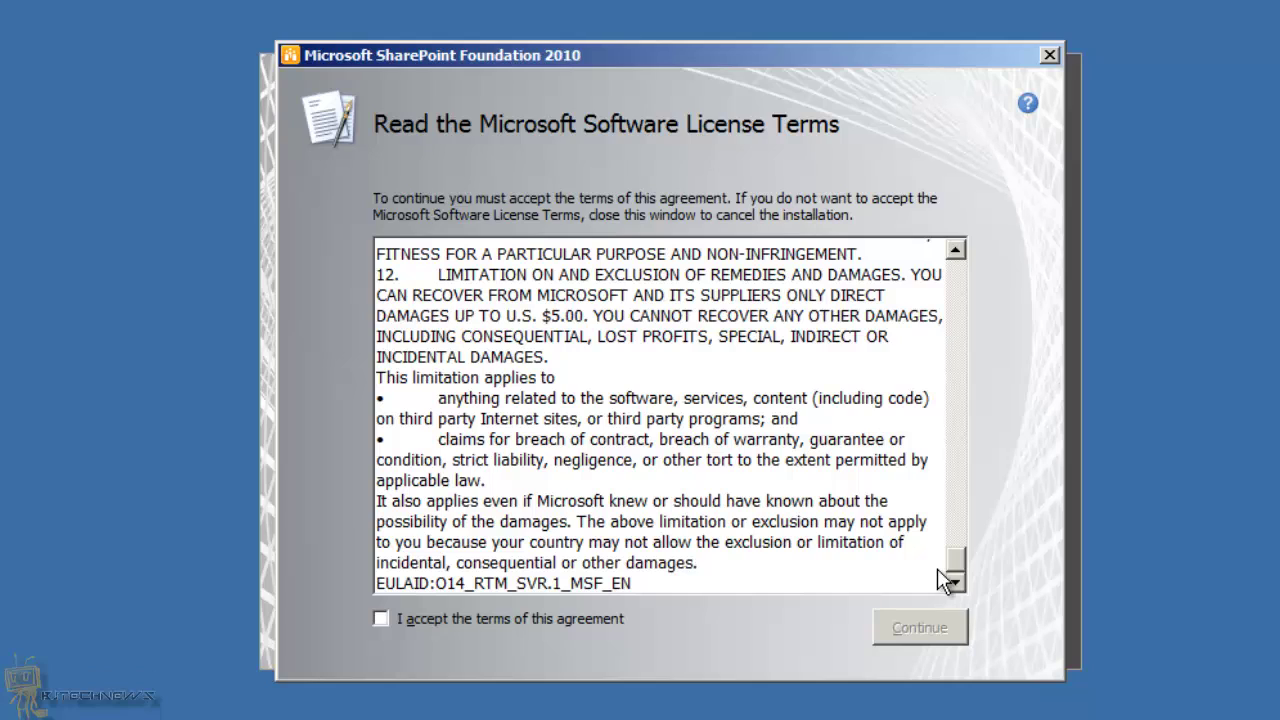
click(492, 619)
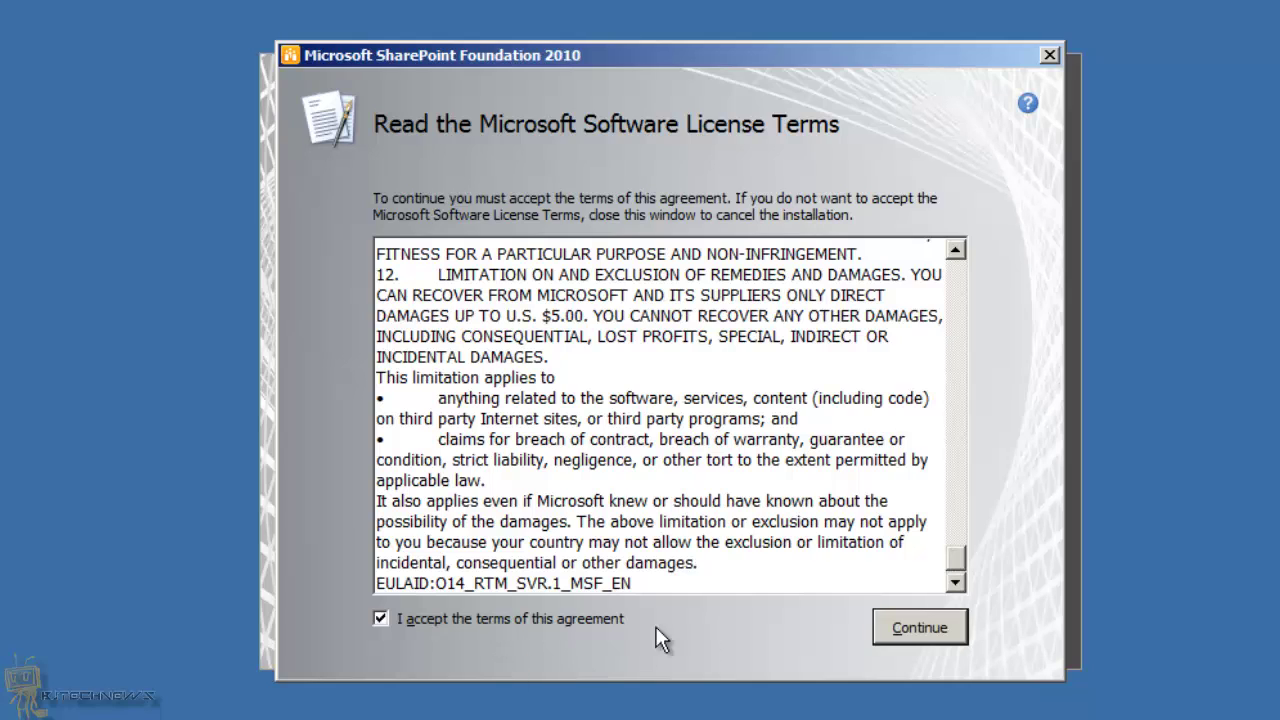
click(945, 637)
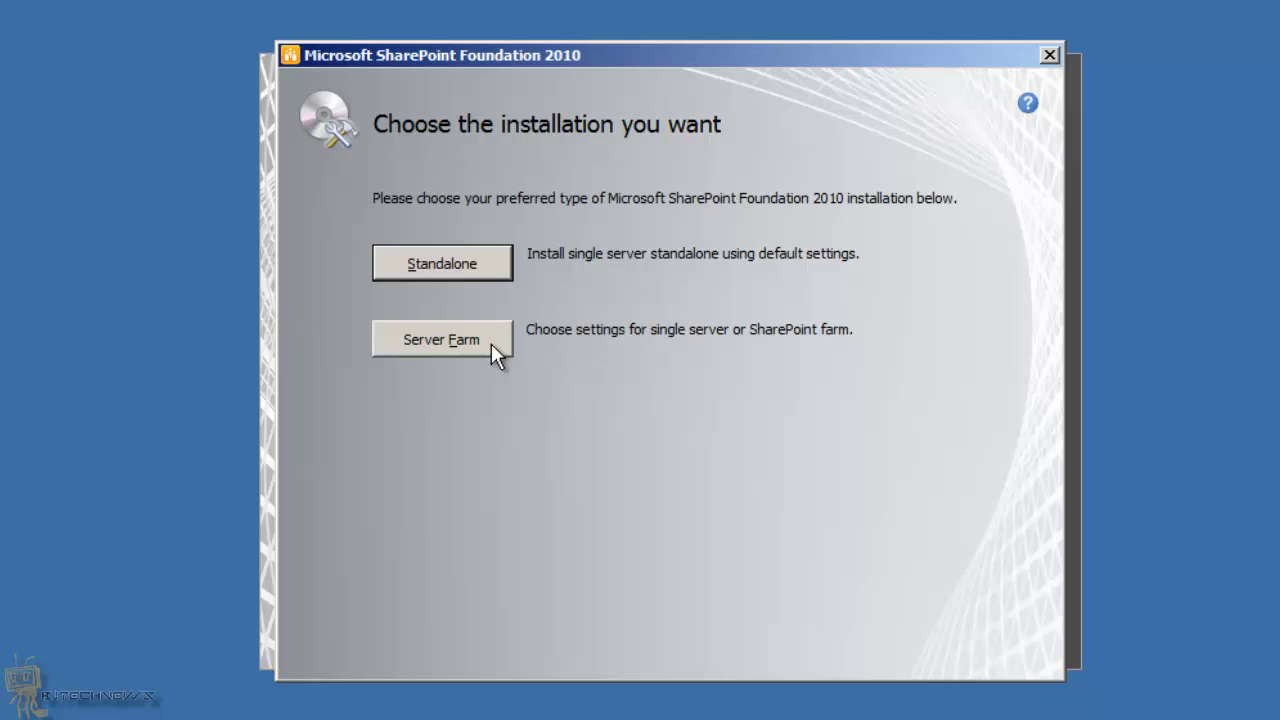
Choose the Standalone single-server installation type for SharePoint Foundation 2010.
click(466, 268)
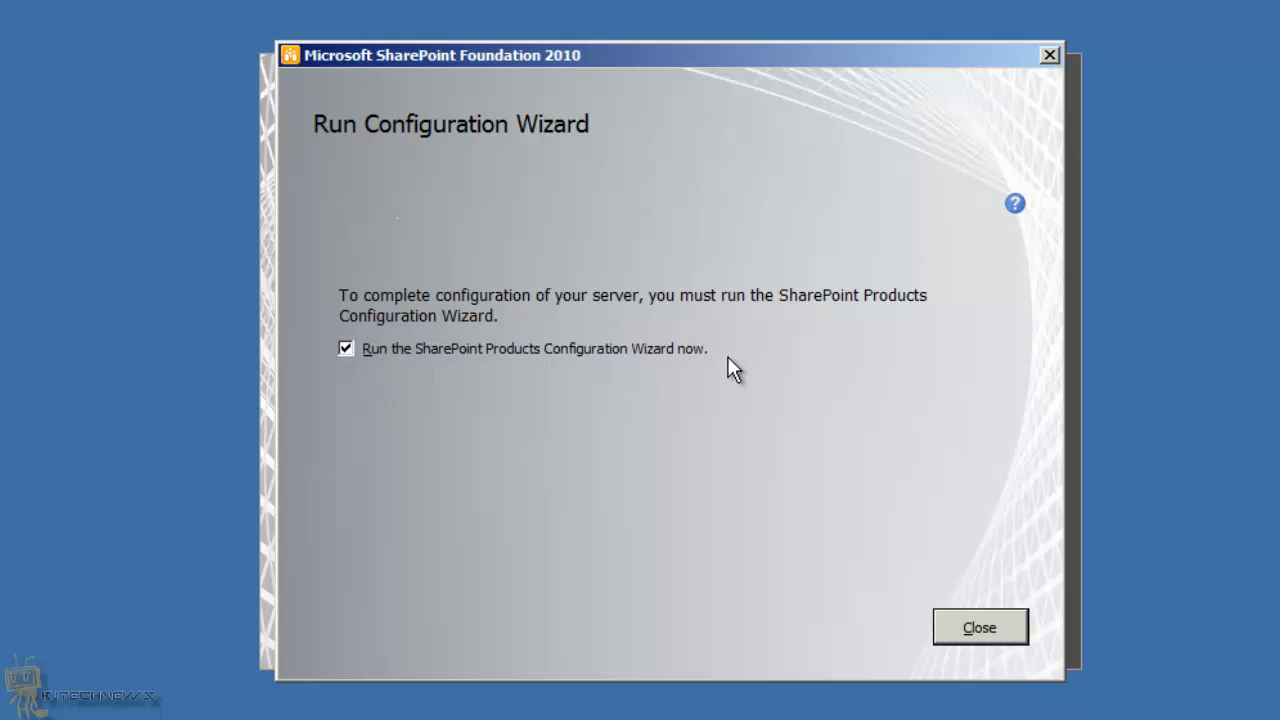
Close the finished setup dialog and move past the Configuration Wizard's Welcome page.
click(963, 628)
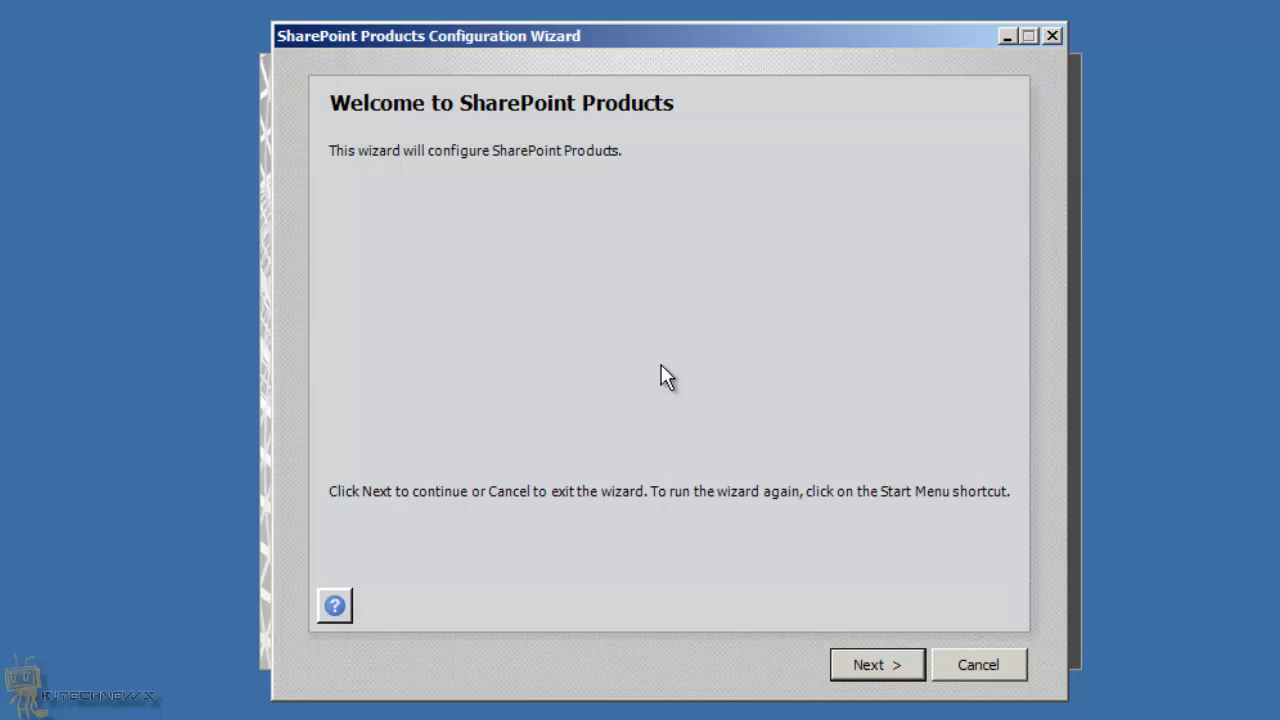
click(866, 670)
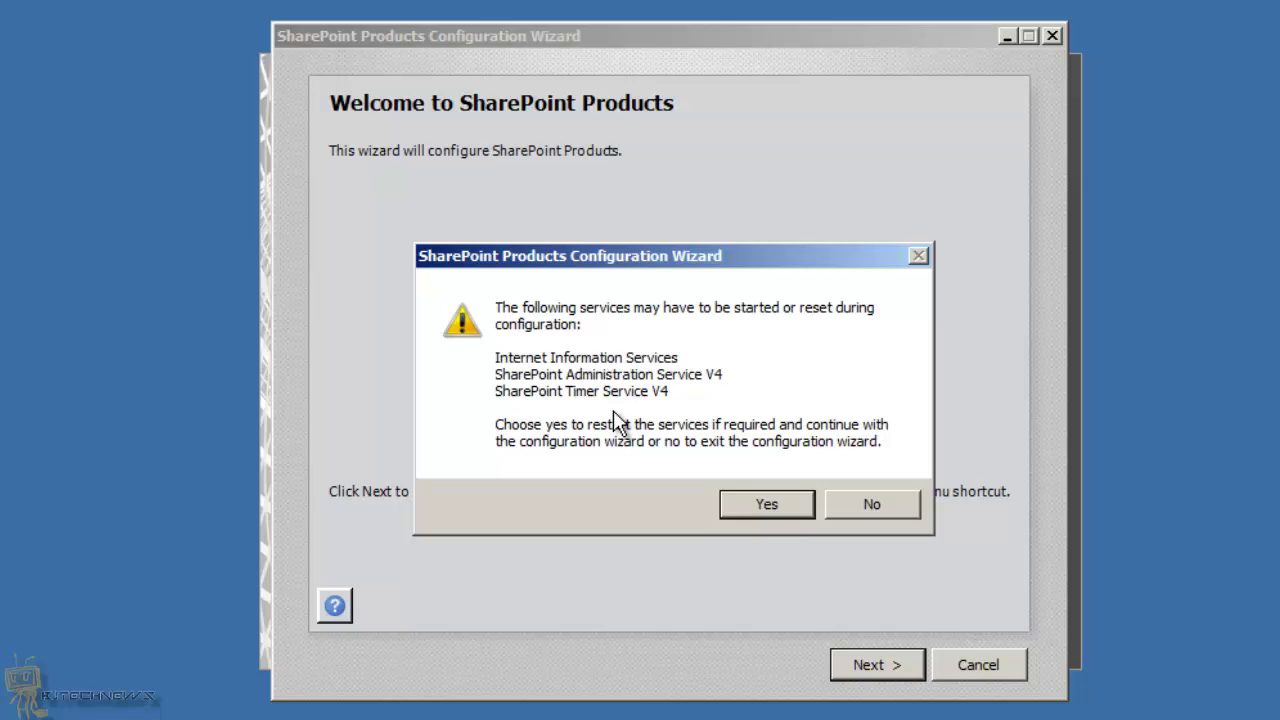
Accept the IIS and SharePoint services restart warning so configuration runs to success.
click(768, 505)
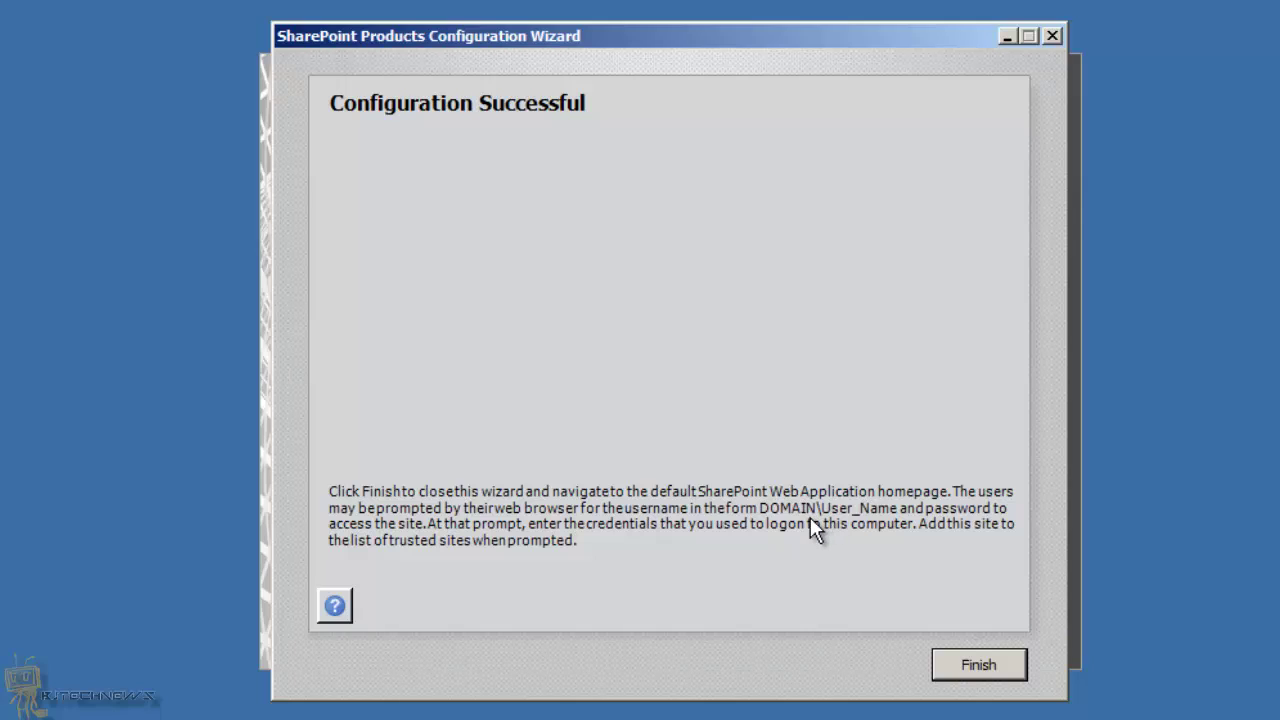
Finish the wizard, exit the splash screen, and sign in to bj-sharepoint as administrator.
click(977, 667)
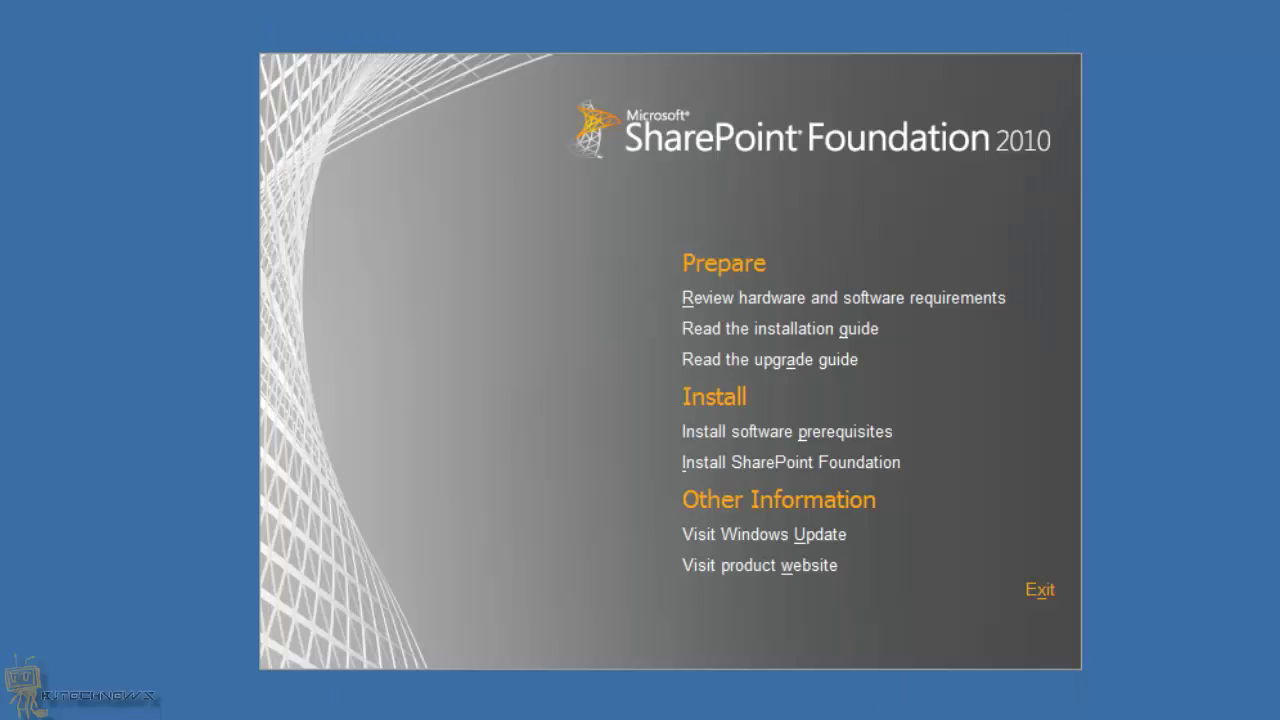
click(1041, 594)
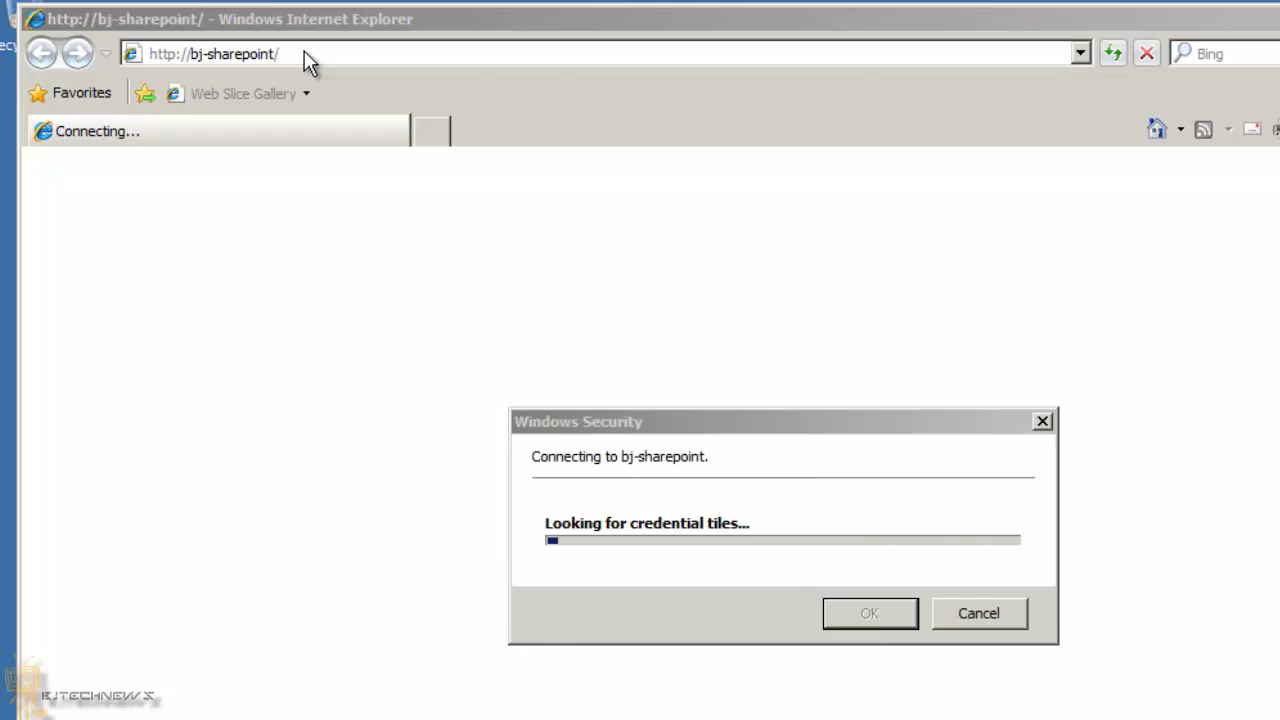
click(717, 506)
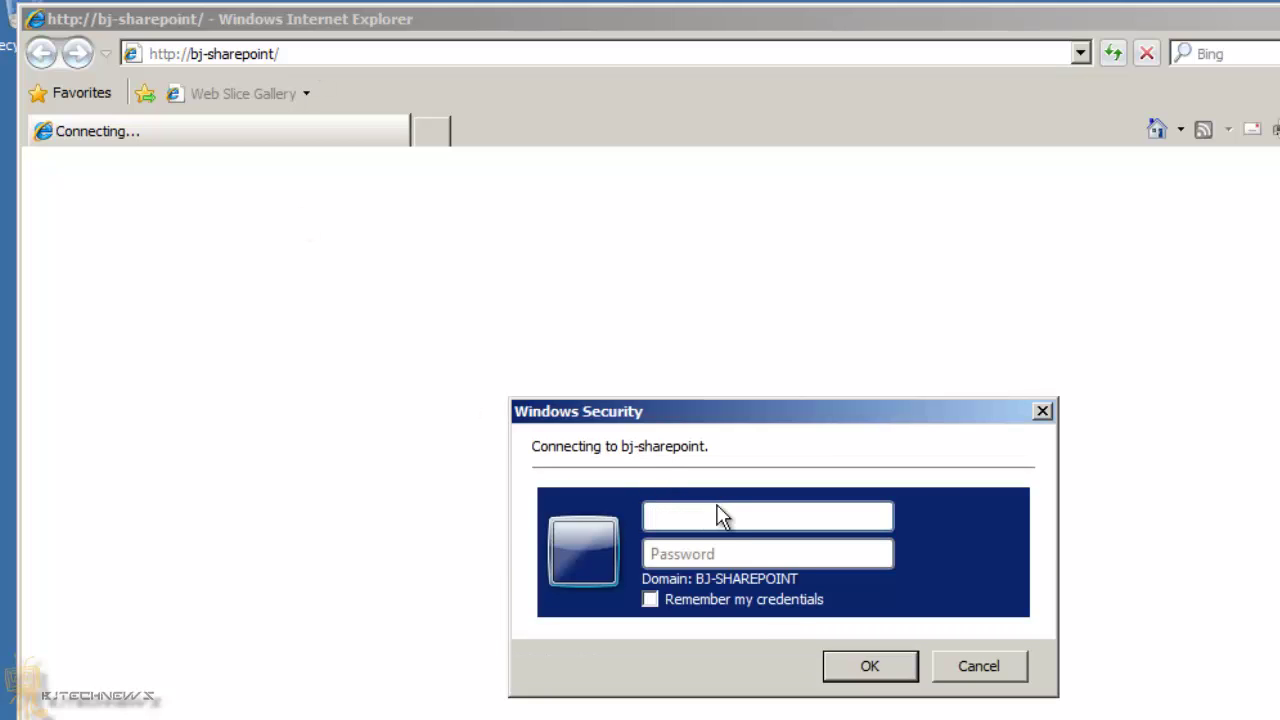
text(administrator)
key(Tab)
text(•)
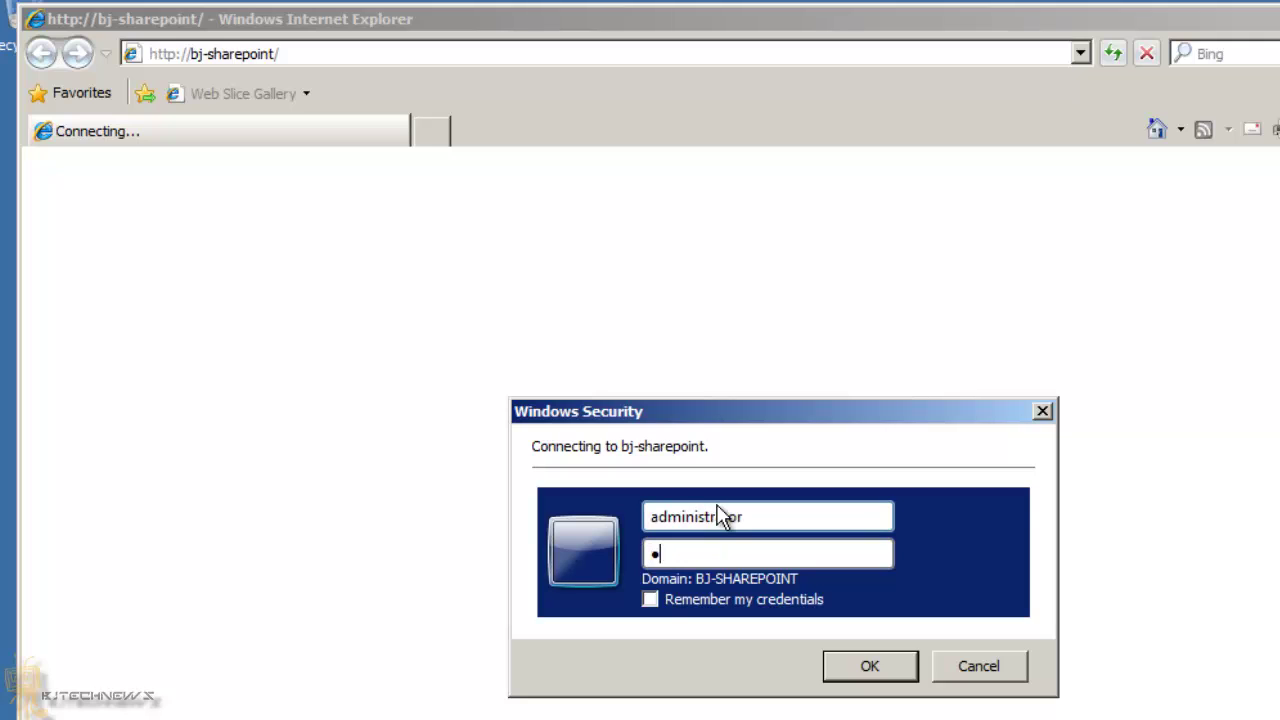
text(•••••••)
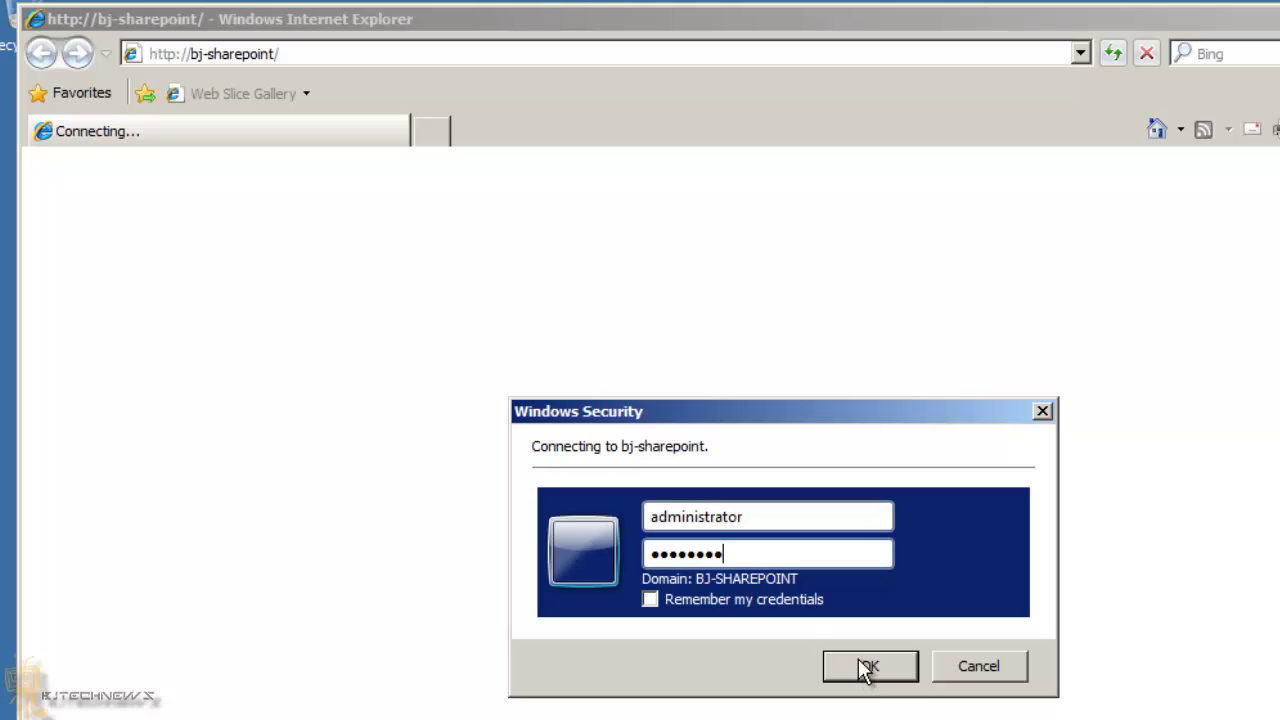
click(858, 659)
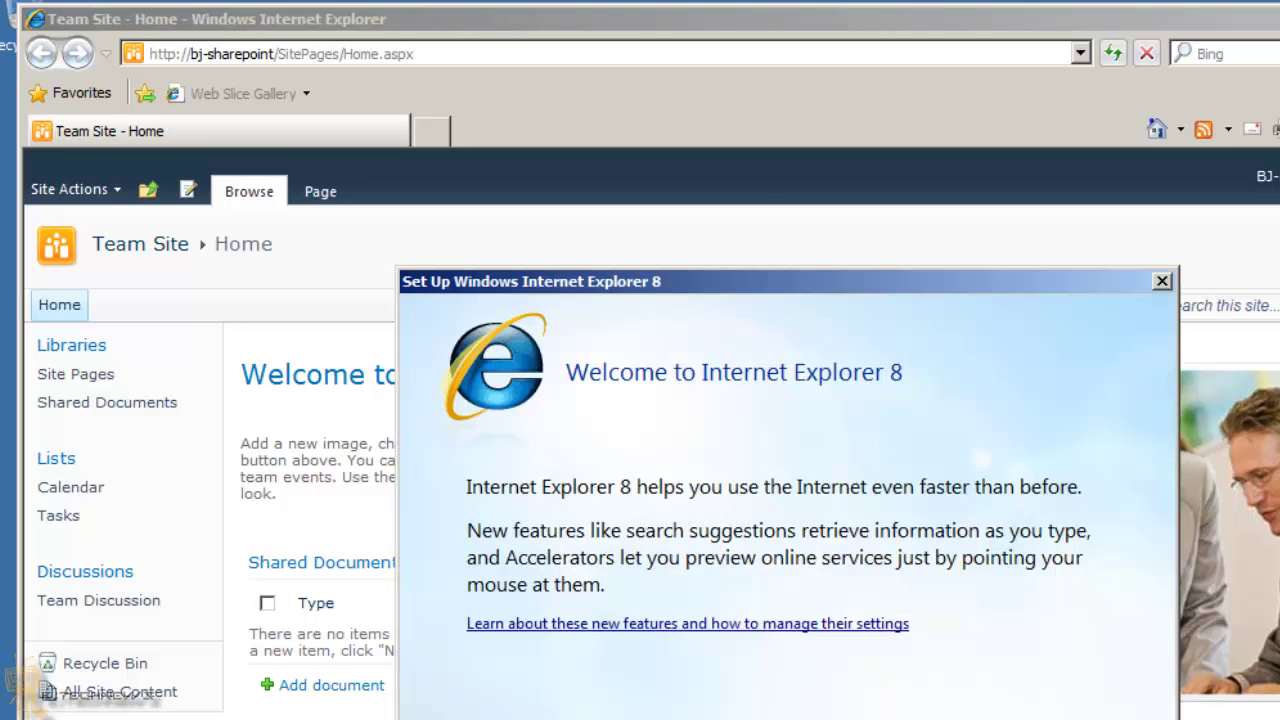
Dismiss the IE8 setup prompt, close the upgrade tab, and drag the browser window aside.
key(Escape)
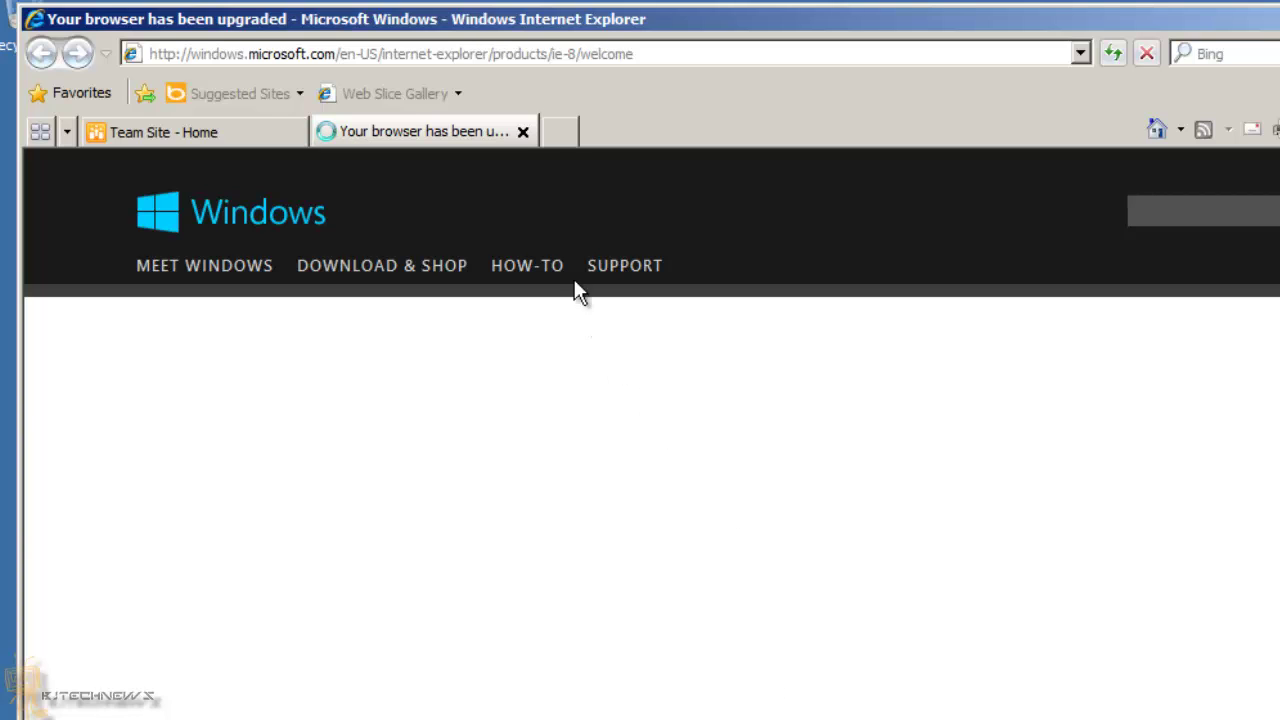
click(522, 131)
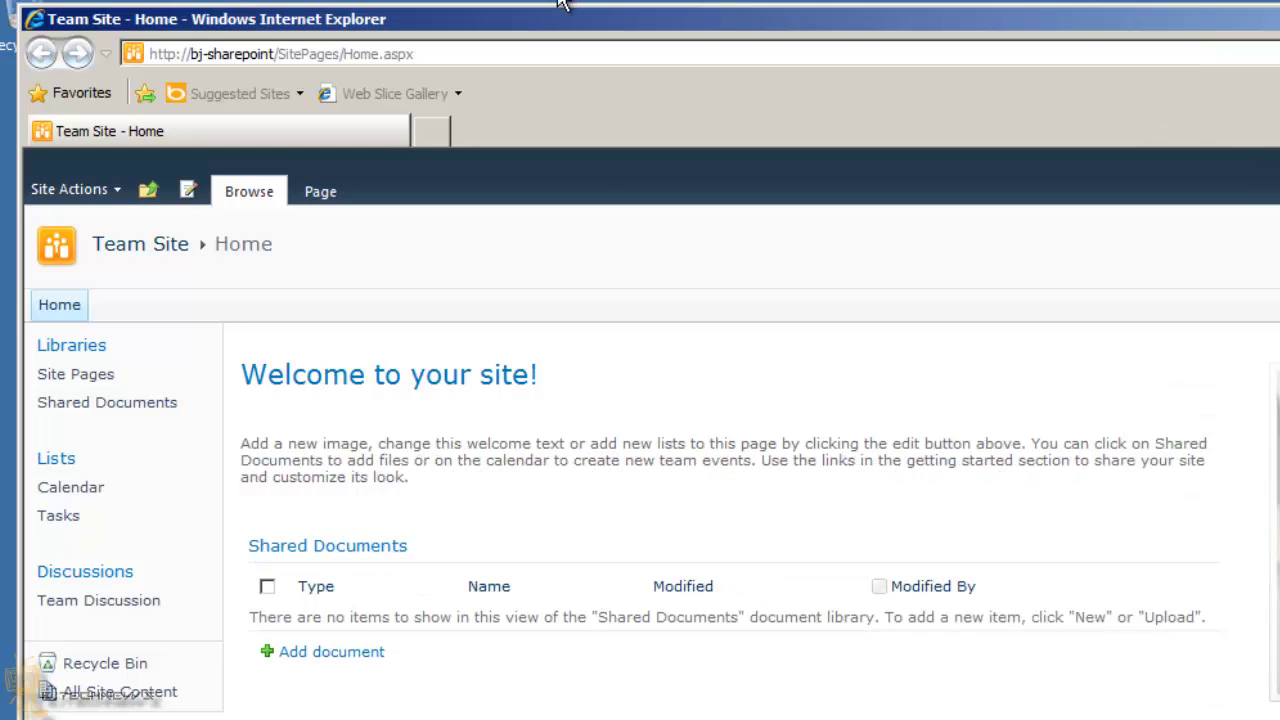
drag(558, 30, 796, 82)
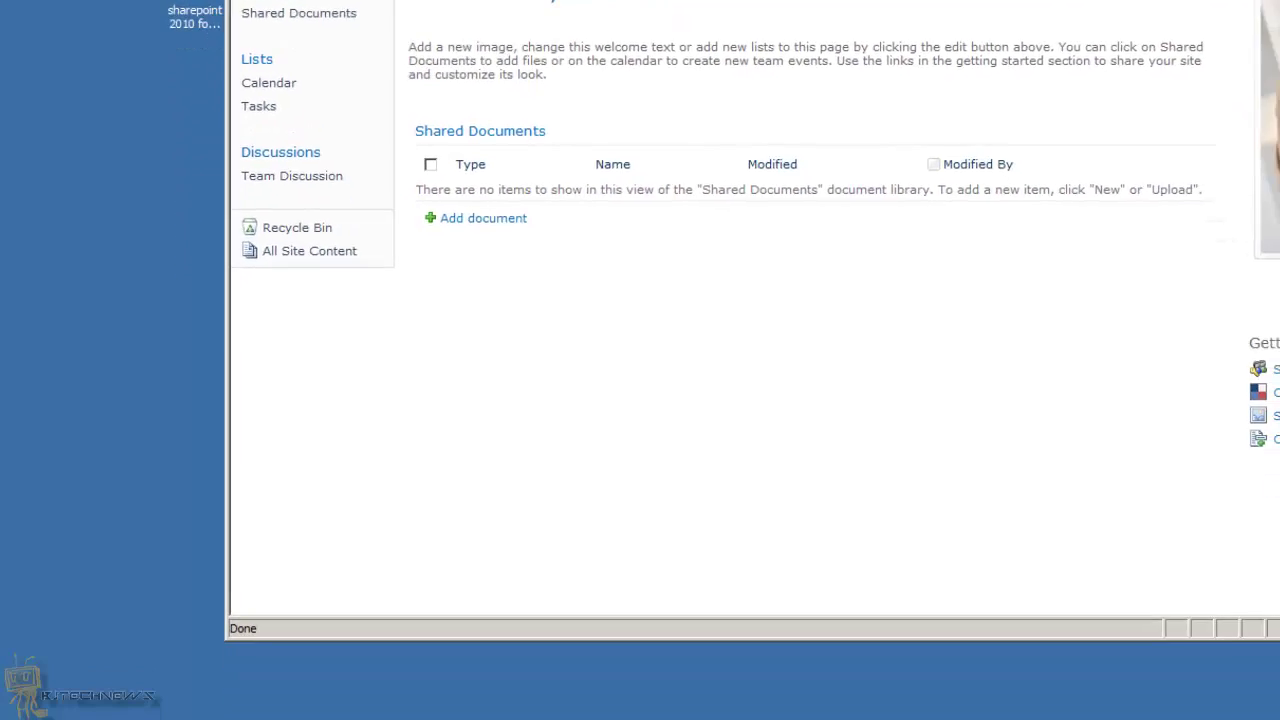
Browse Microsoft SQL Server 2008 Configuration Tools in the Start menu, then close the browser.
click(28, 700)
click(80, 625)
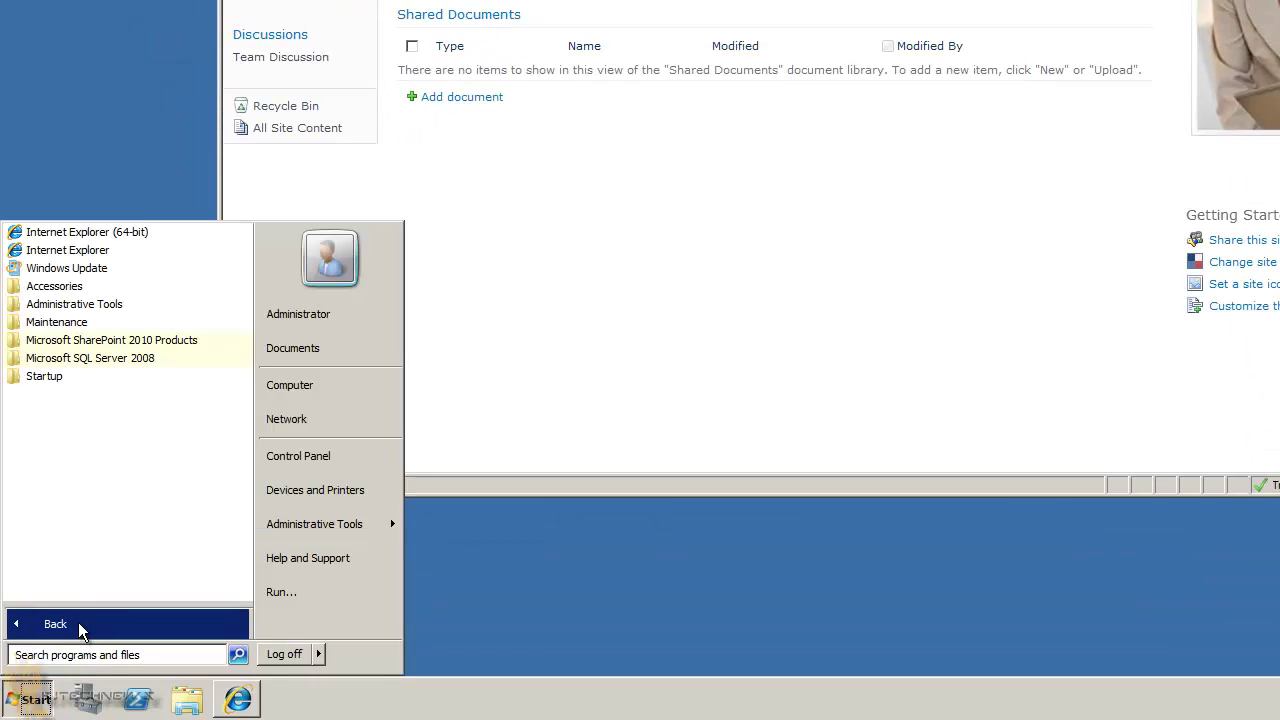
click(129, 362)
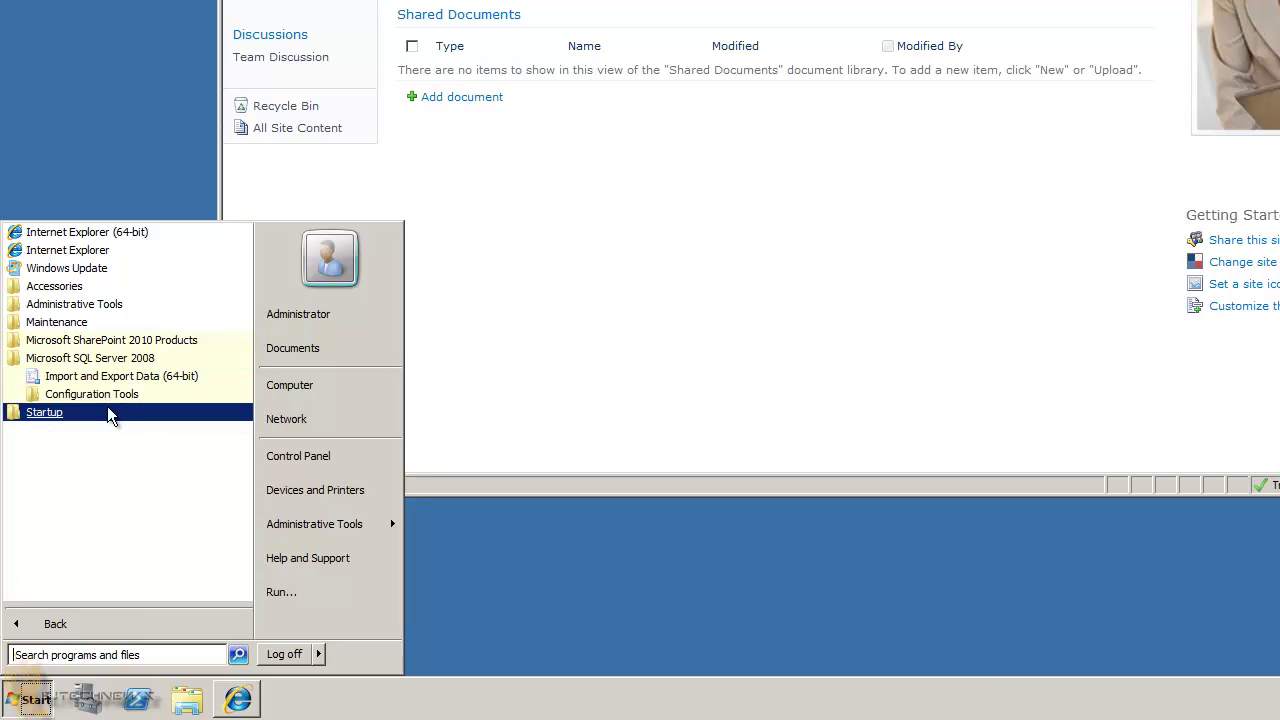
click(95, 394)
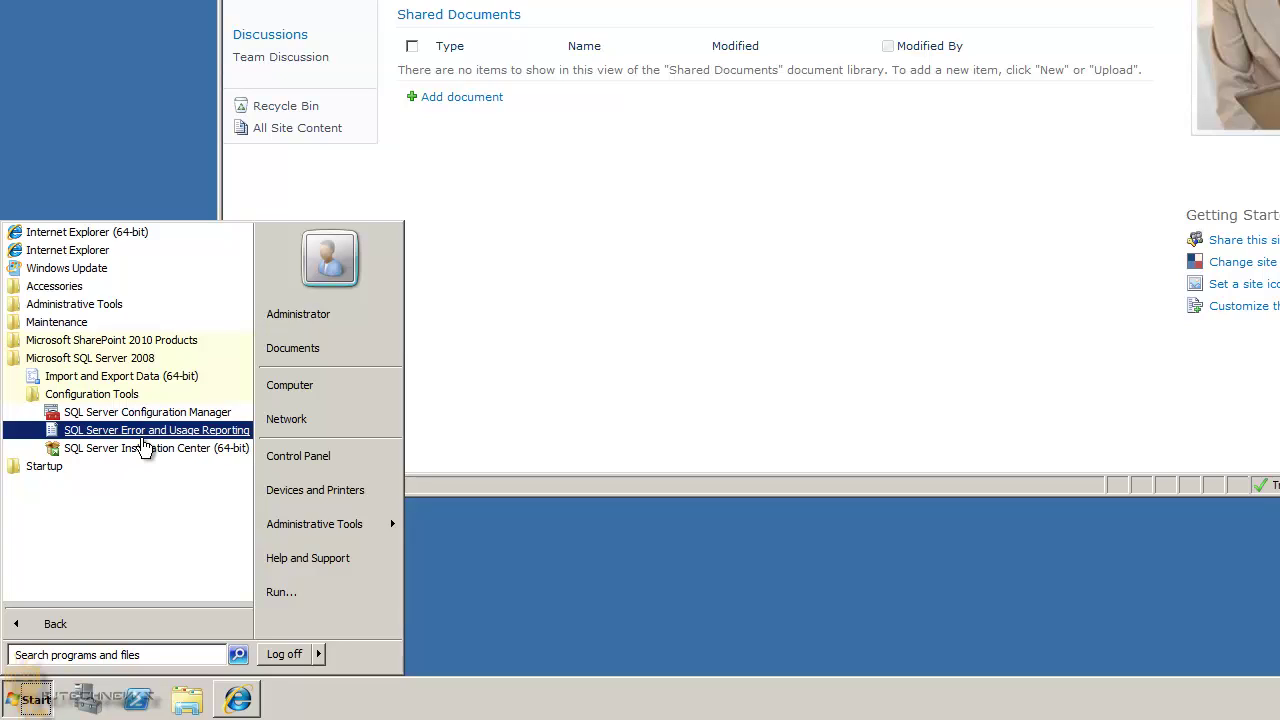
click(90, 146)
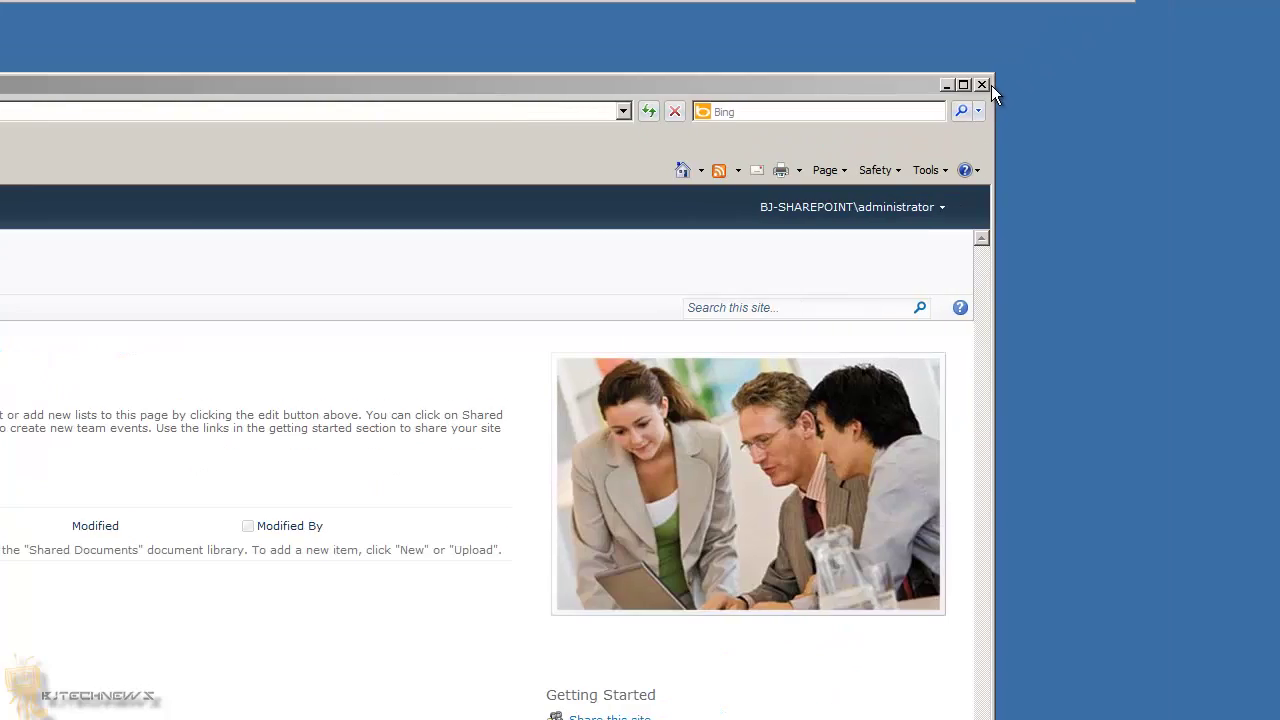
click(991, 85)
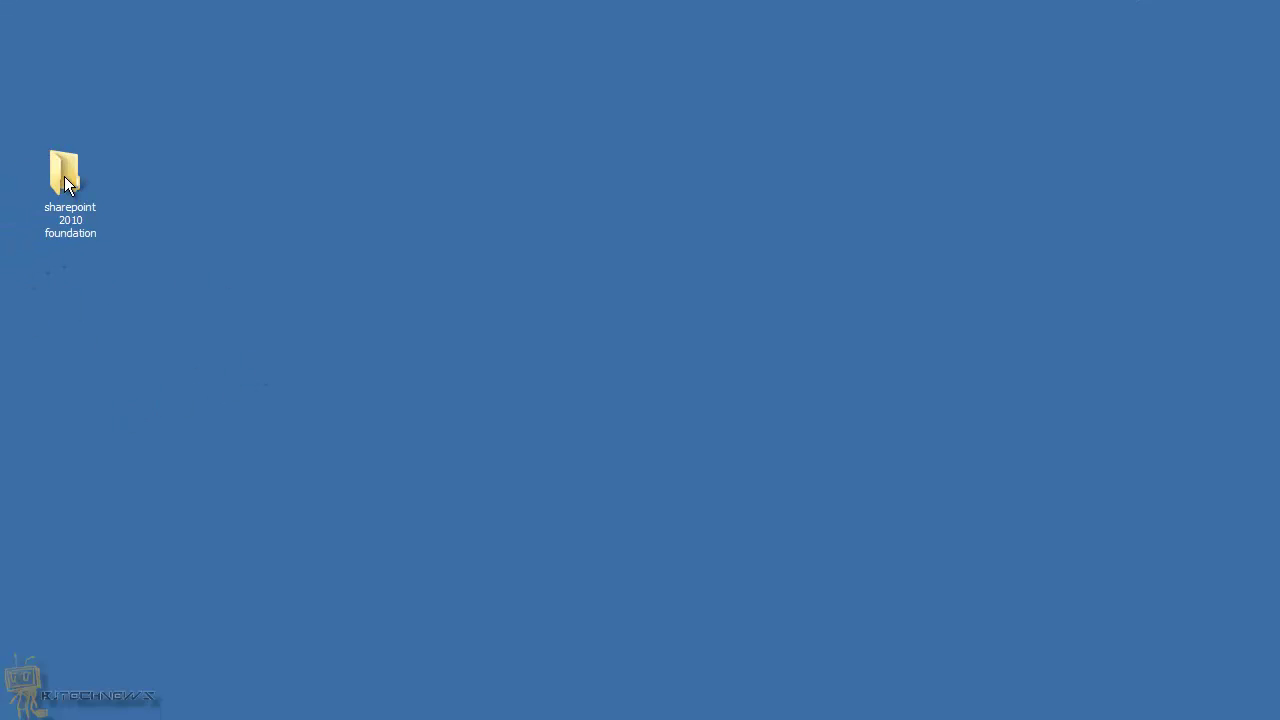
Reopen the sharepoint 2010 foundation folder and launch the SQLManagementStudio_x64_ENU installer.
double_click(64, 176)
click(520, 192)
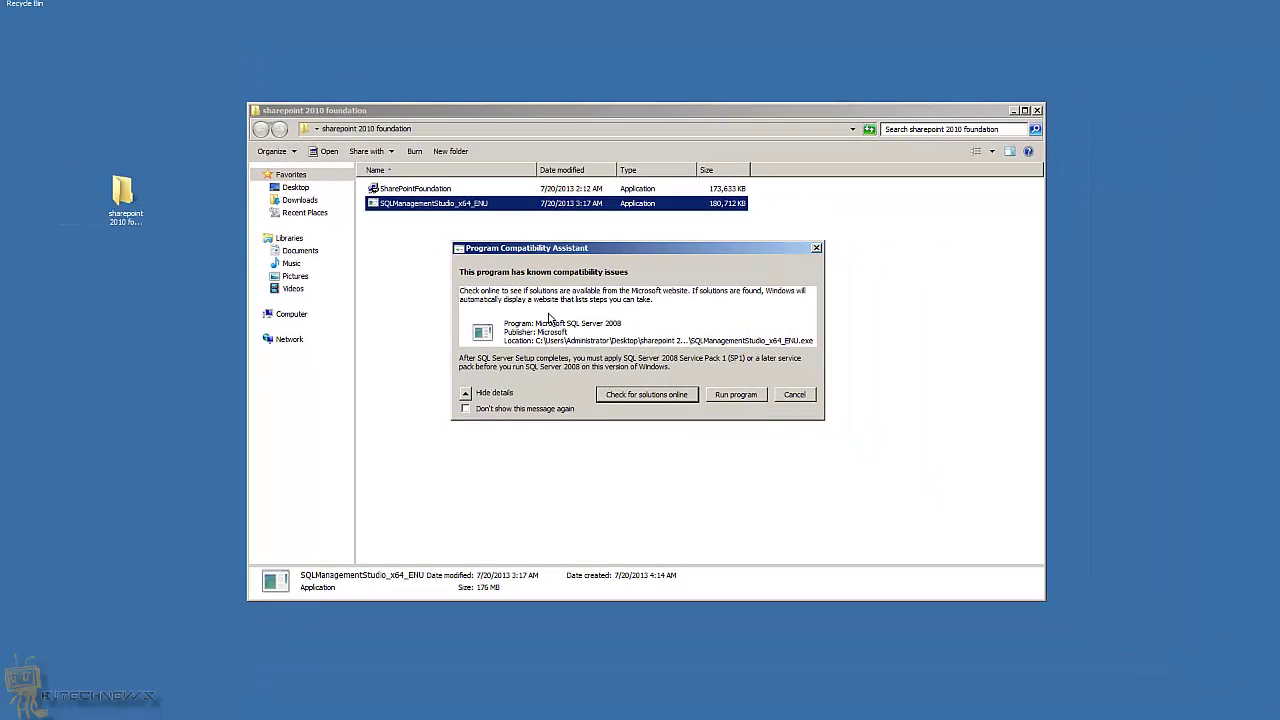
Suppress future compatibility warnings, run the installer anyway, and close the folder window.
click(468, 409)
click(735, 396)
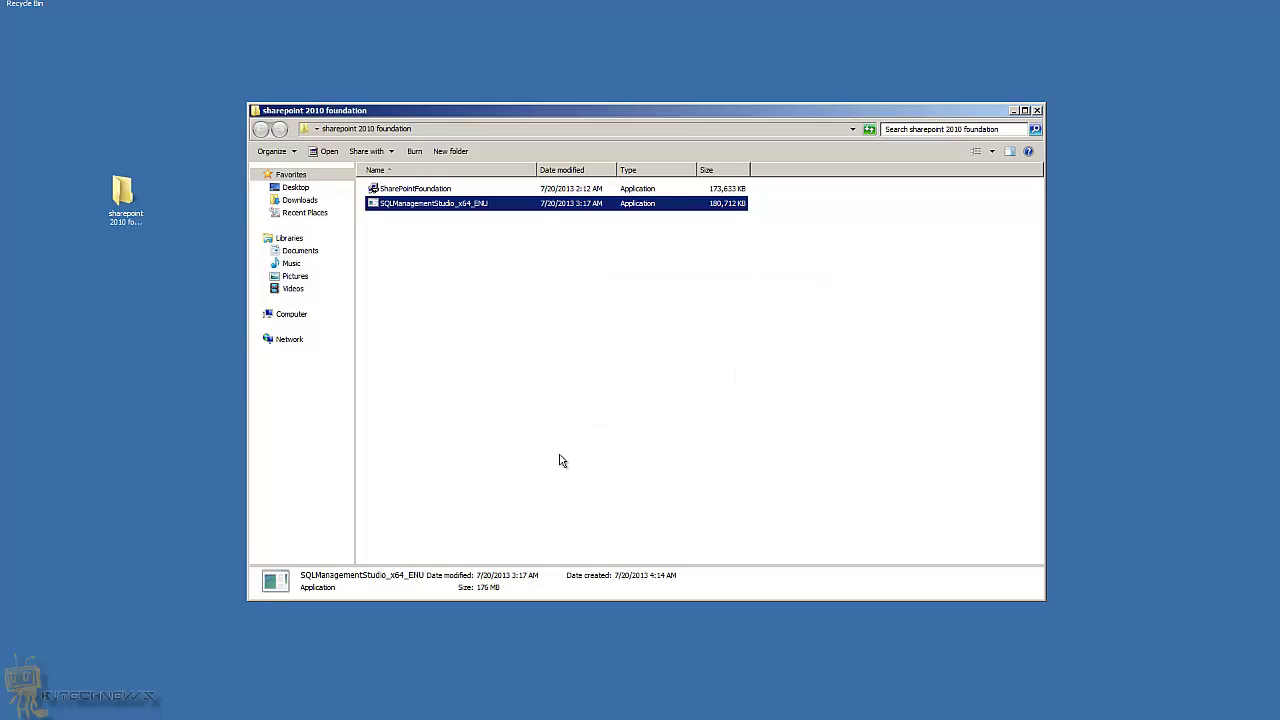
click(1038, 111)
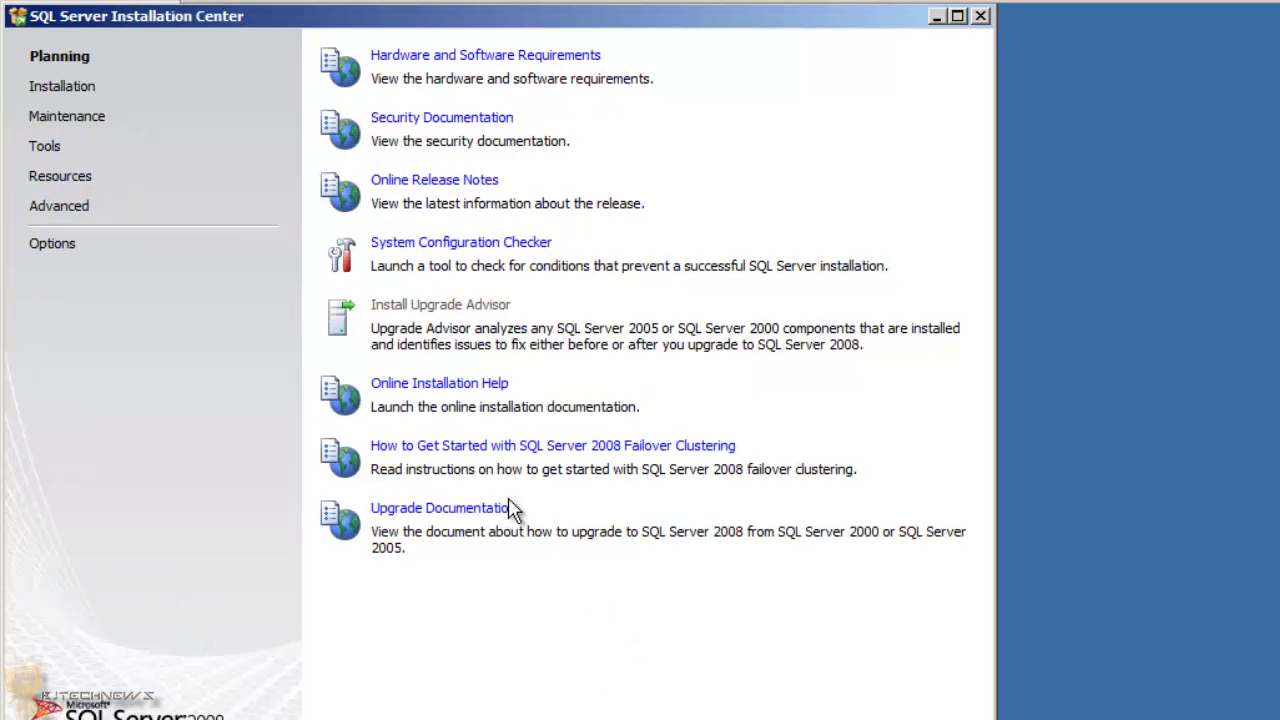
From the Installation page, launch a new SQL Server stand-alone installation.
drag(310, 25, 318, 50)
click(60, 118)
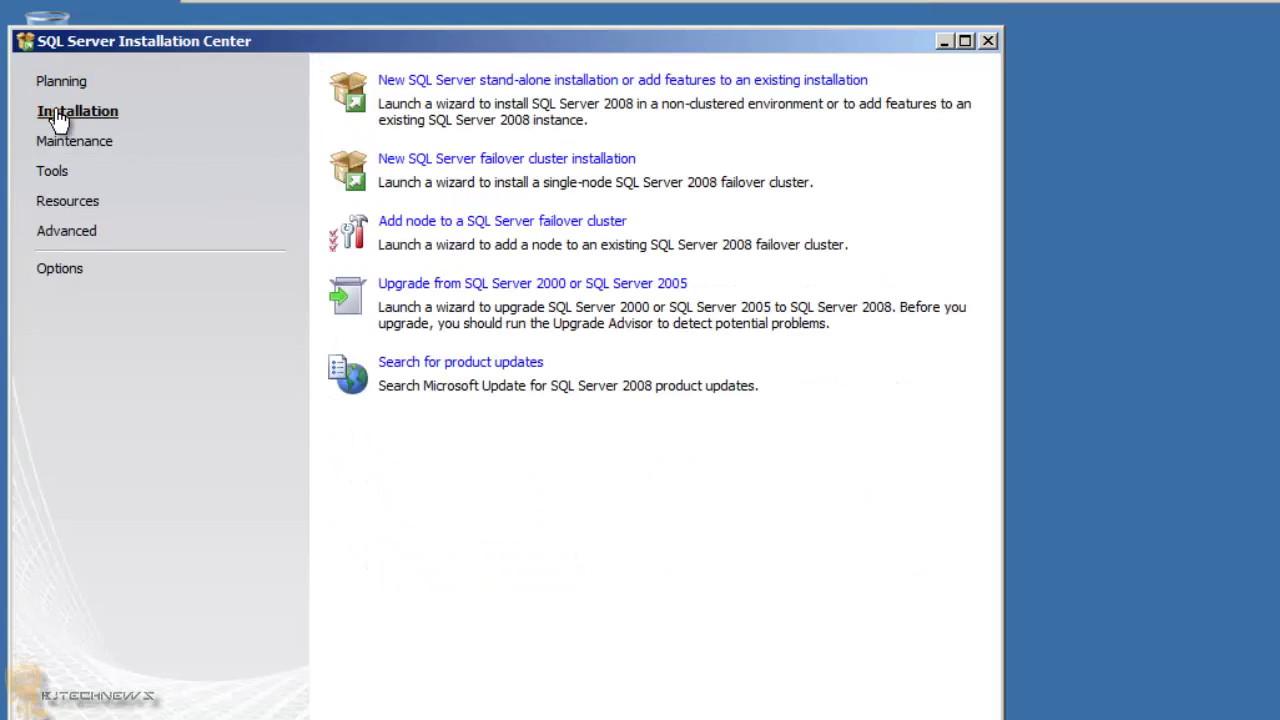
click(559, 82)
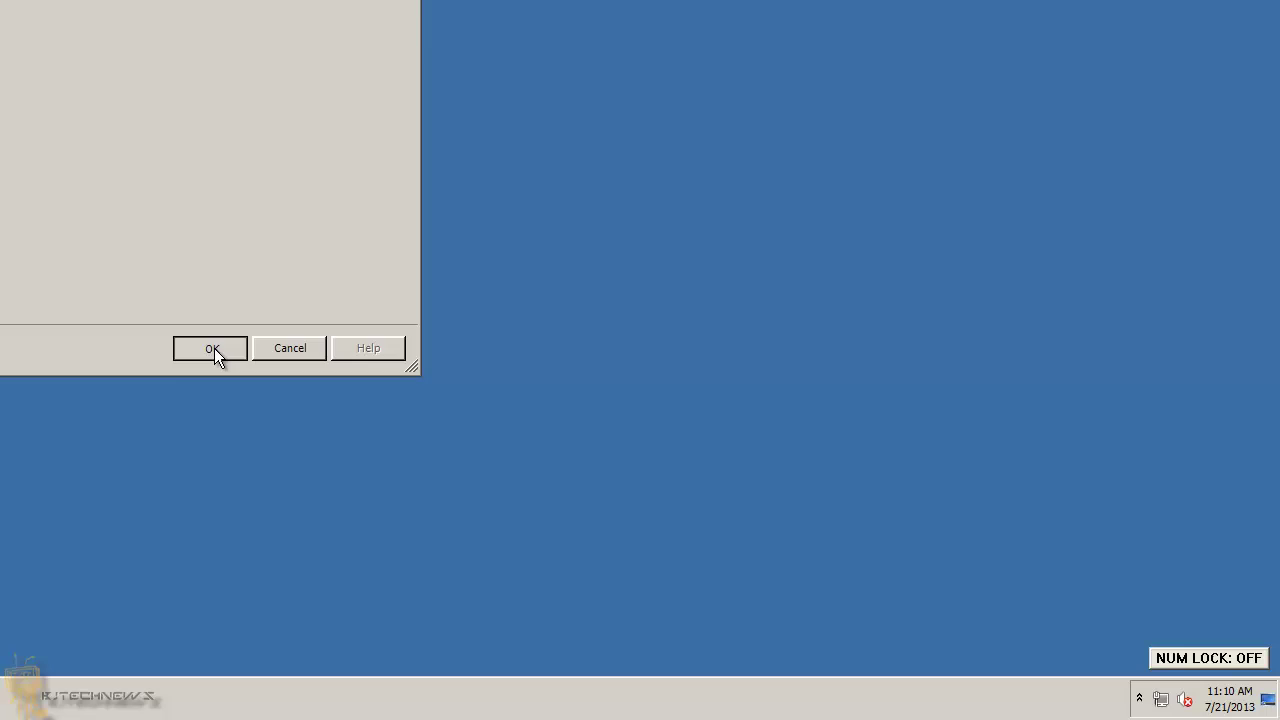
Accept the support rules, install the Setup Support Files, and continue past the 10-passed rules check.
click(212, 348)
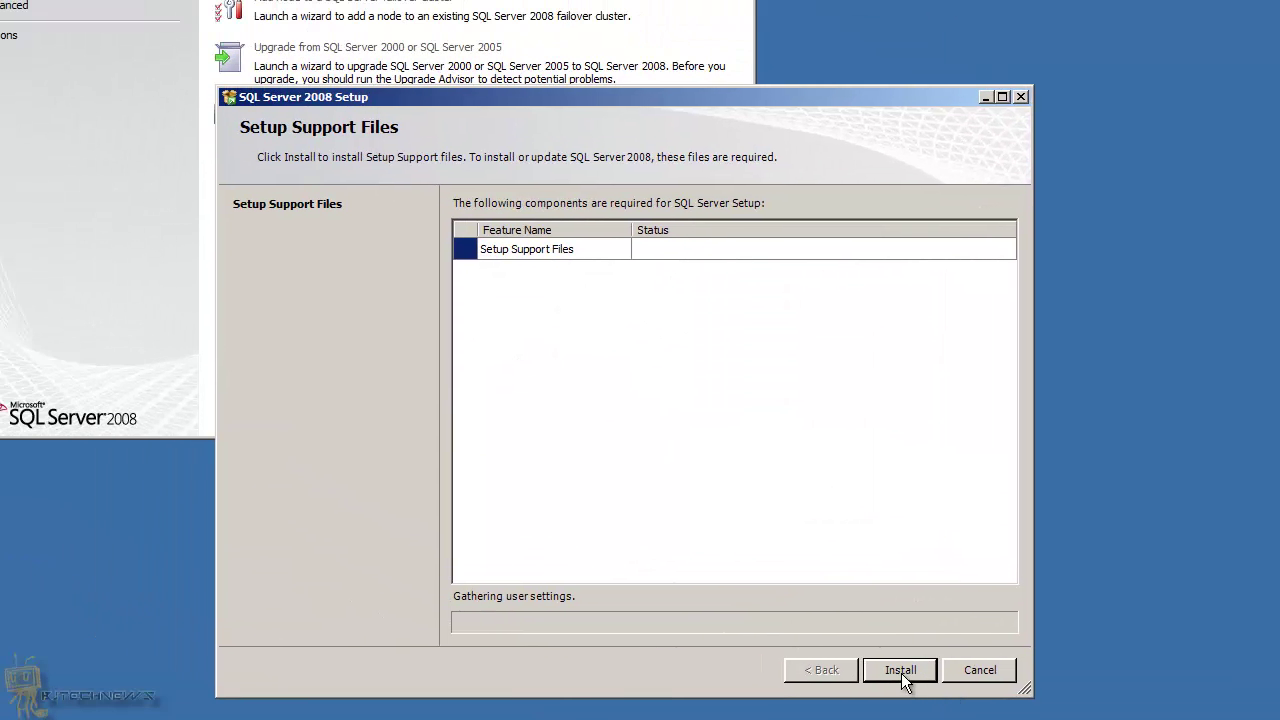
click(900, 671)
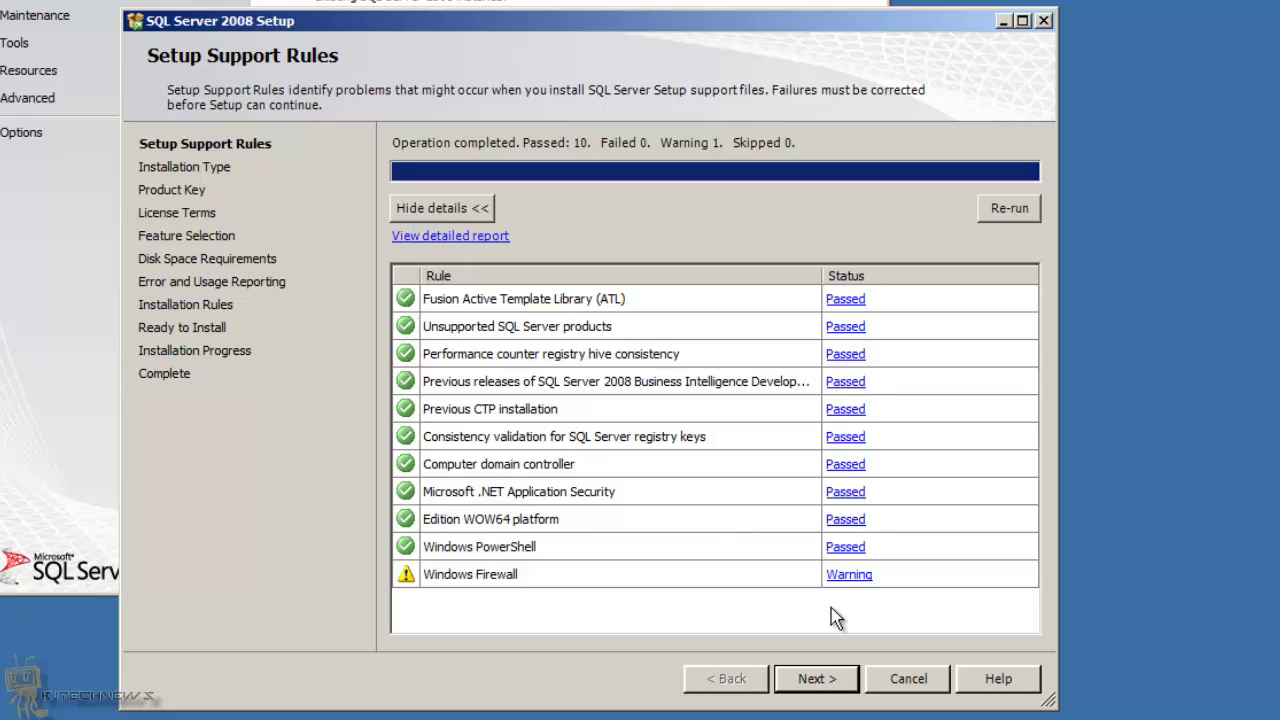
click(818, 682)
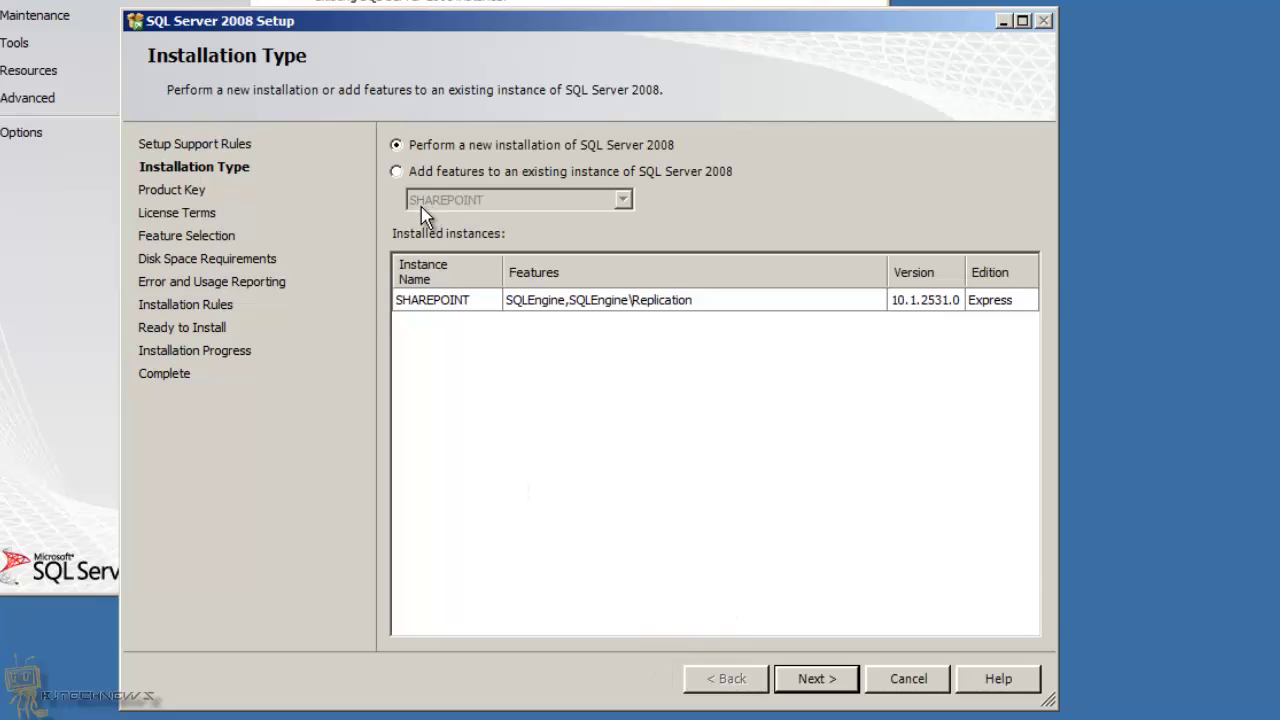
Back out of adding features to the SHAREPOINT instance and choose 'Perform a new installation of SQL Server 2008'.
click(424, 175)
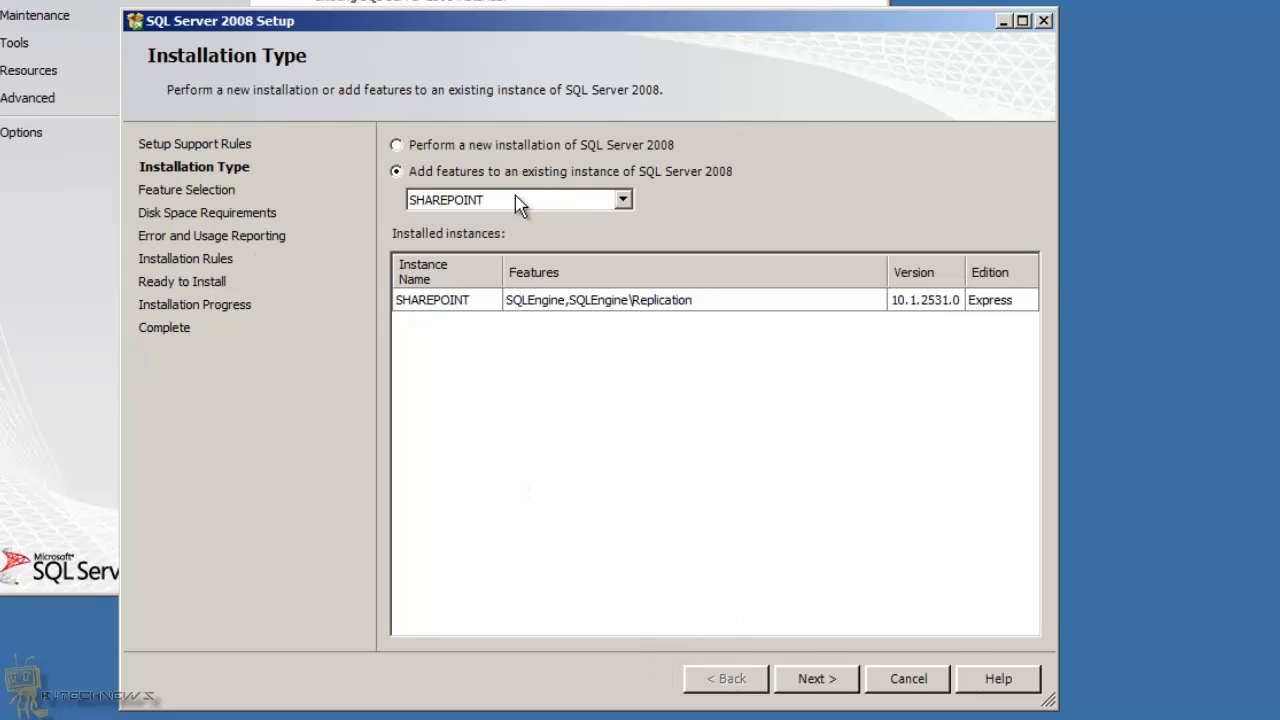
click(818, 679)
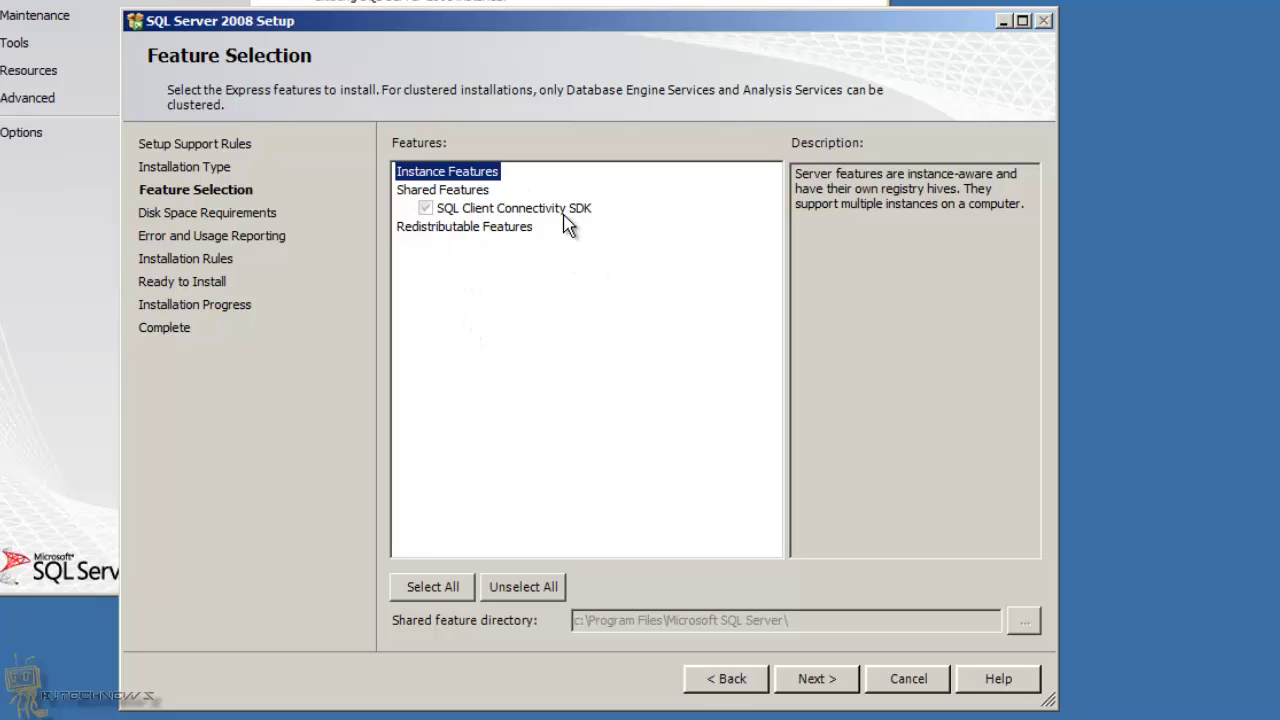
click(727, 678)
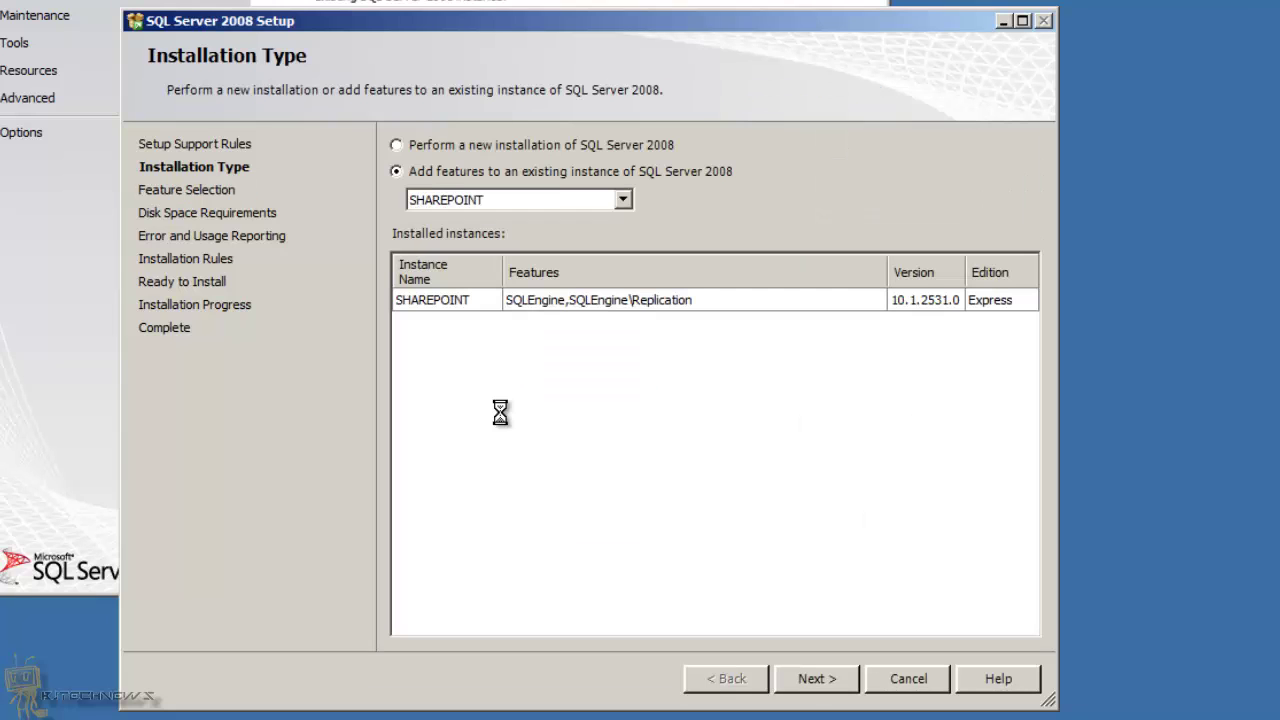
click(436, 147)
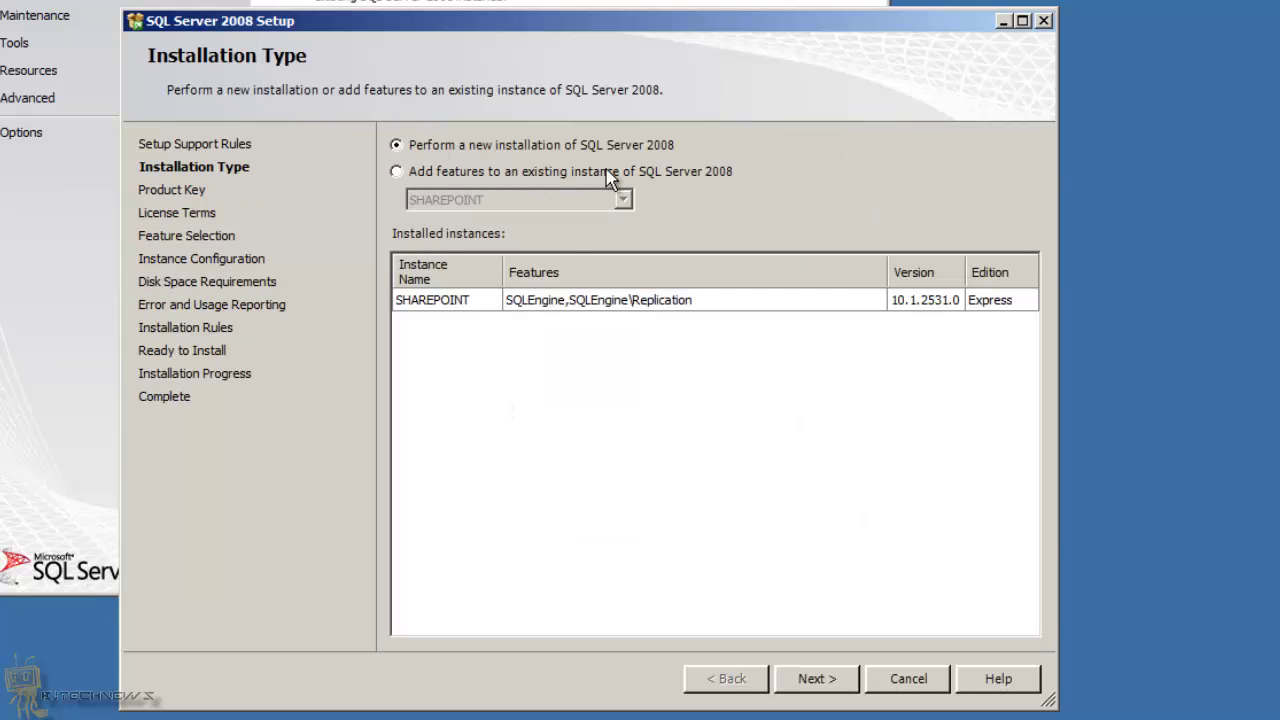
Keep the free edition product key and accept the SQL Server 2008 license terms.
click(817, 678)
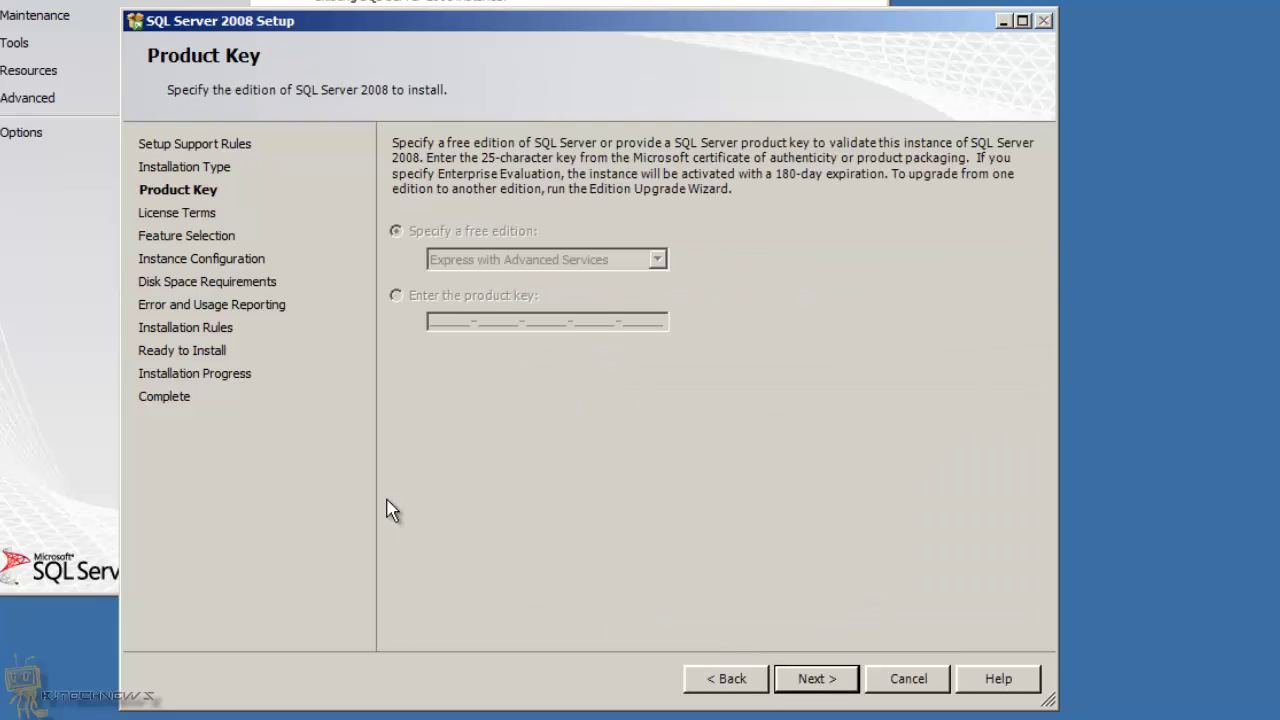
click(810, 682)
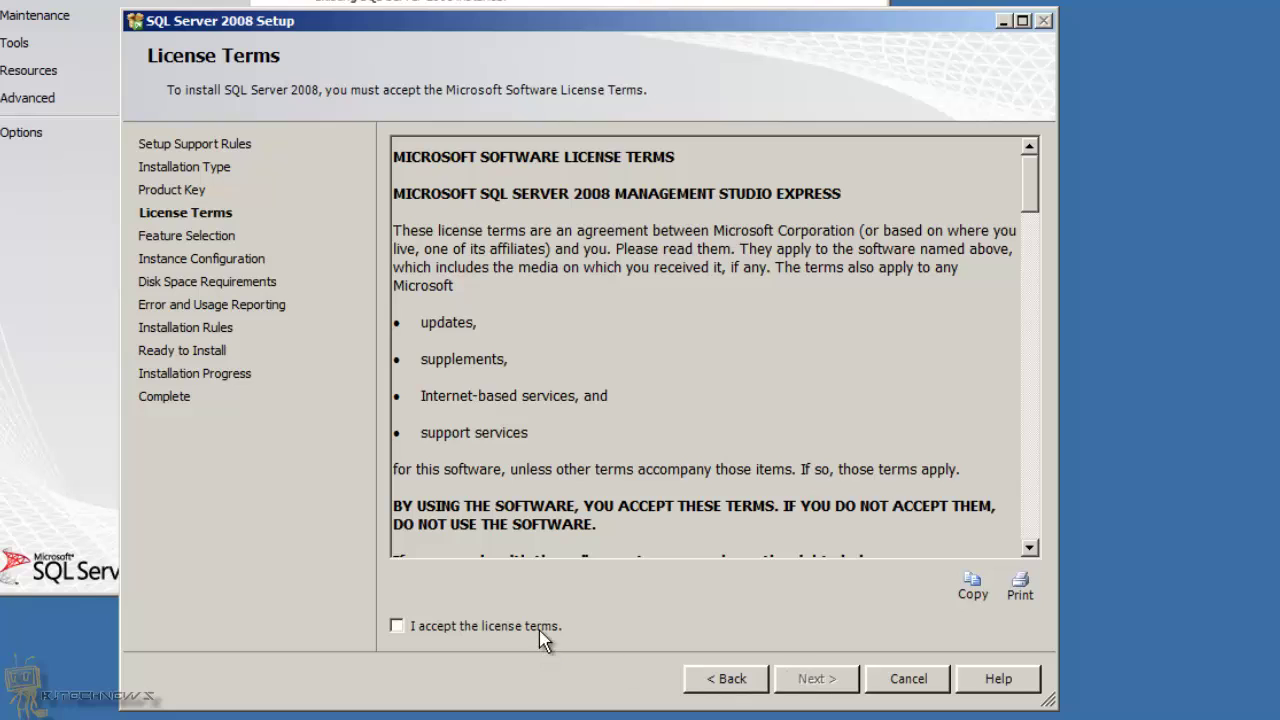
click(540, 628)
click(816, 680)
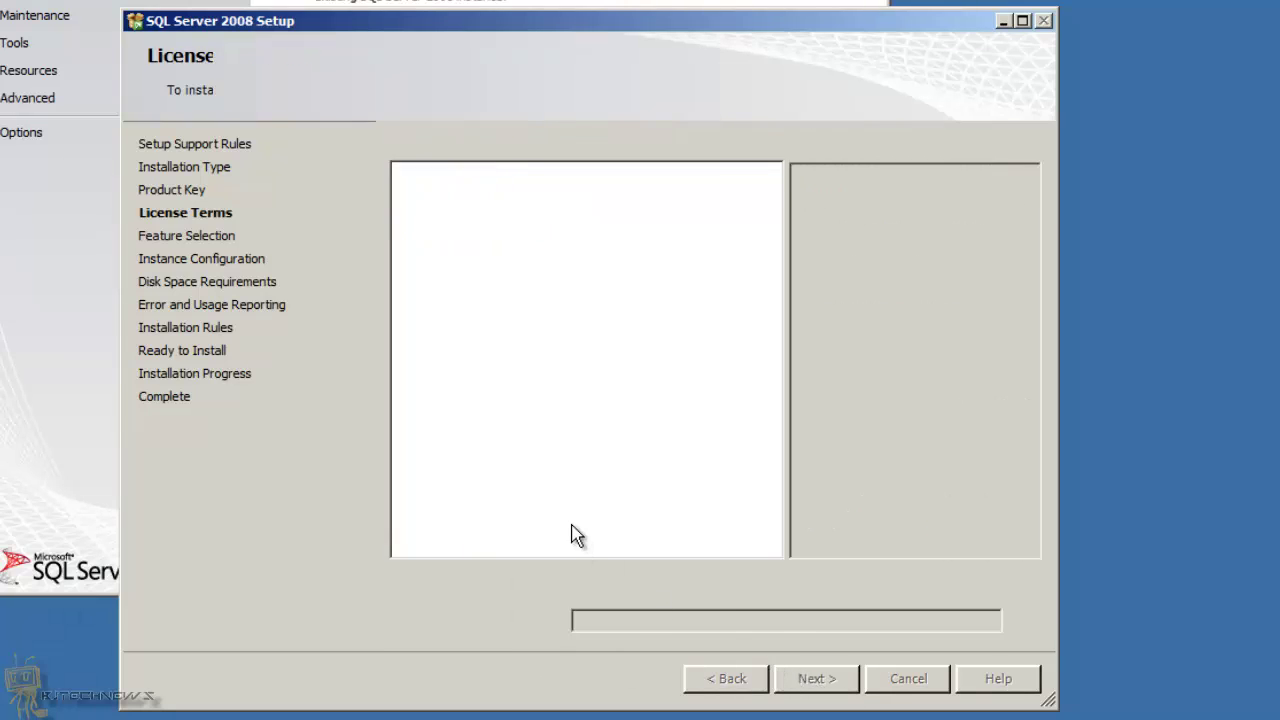
Select only Management Tools - Basic, leave reporting off, and pass the installation rules to Ready to Install.
click(427, 209)
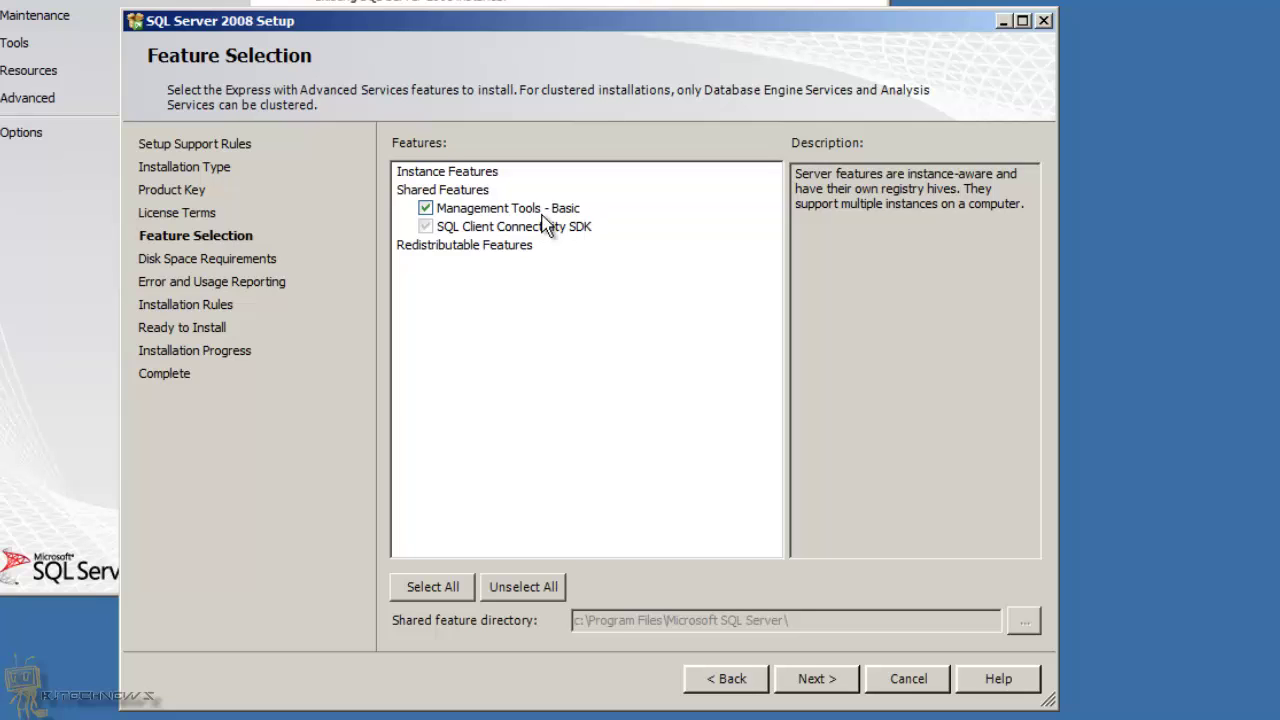
click(802, 681)
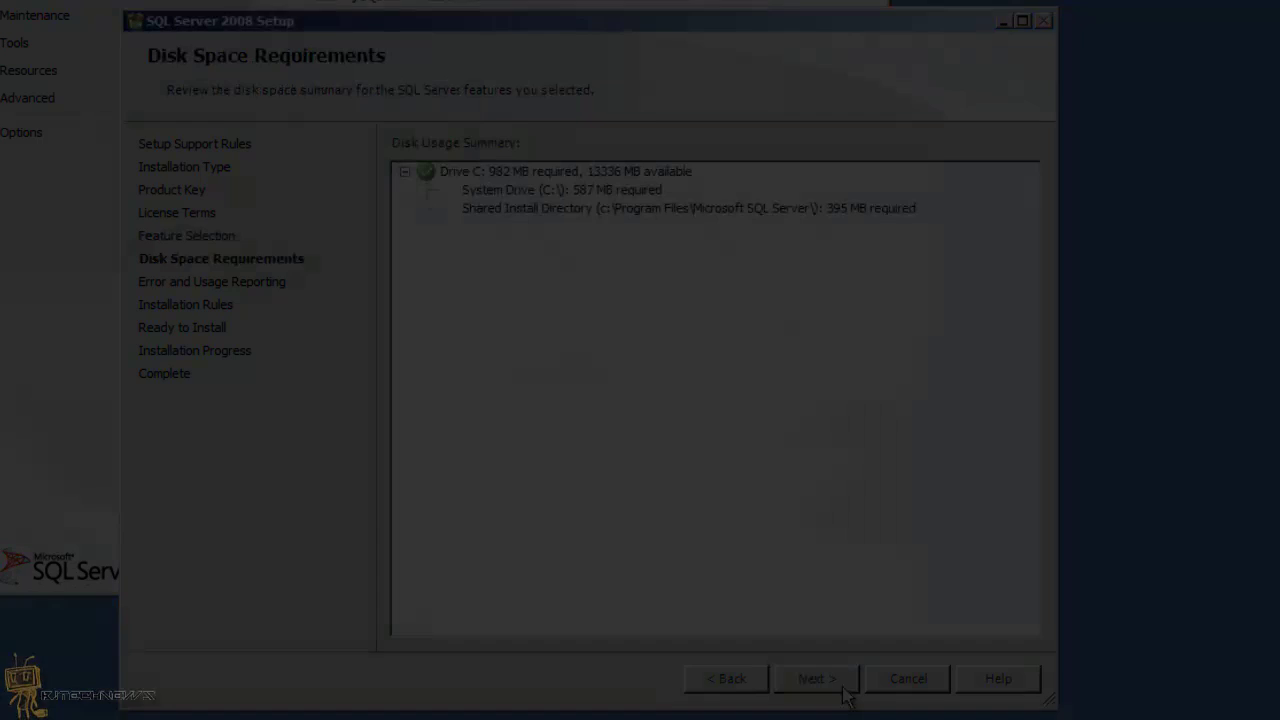
click(818, 680)
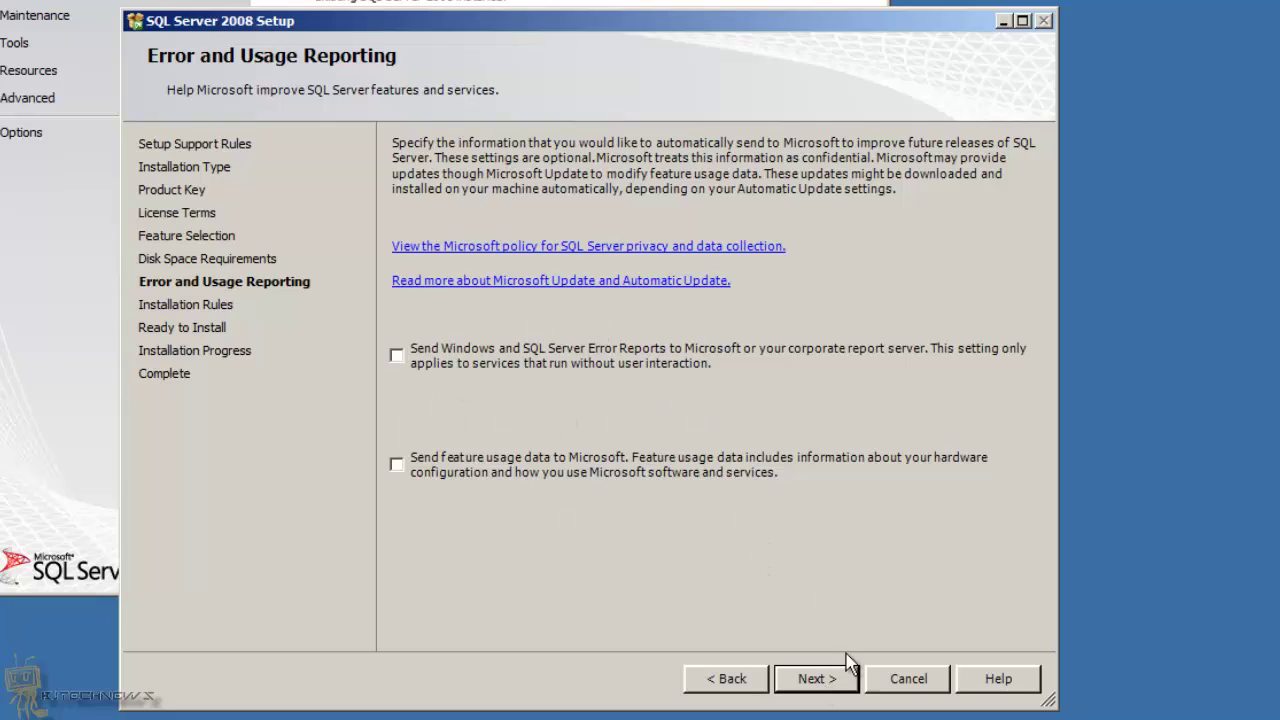
click(818, 680)
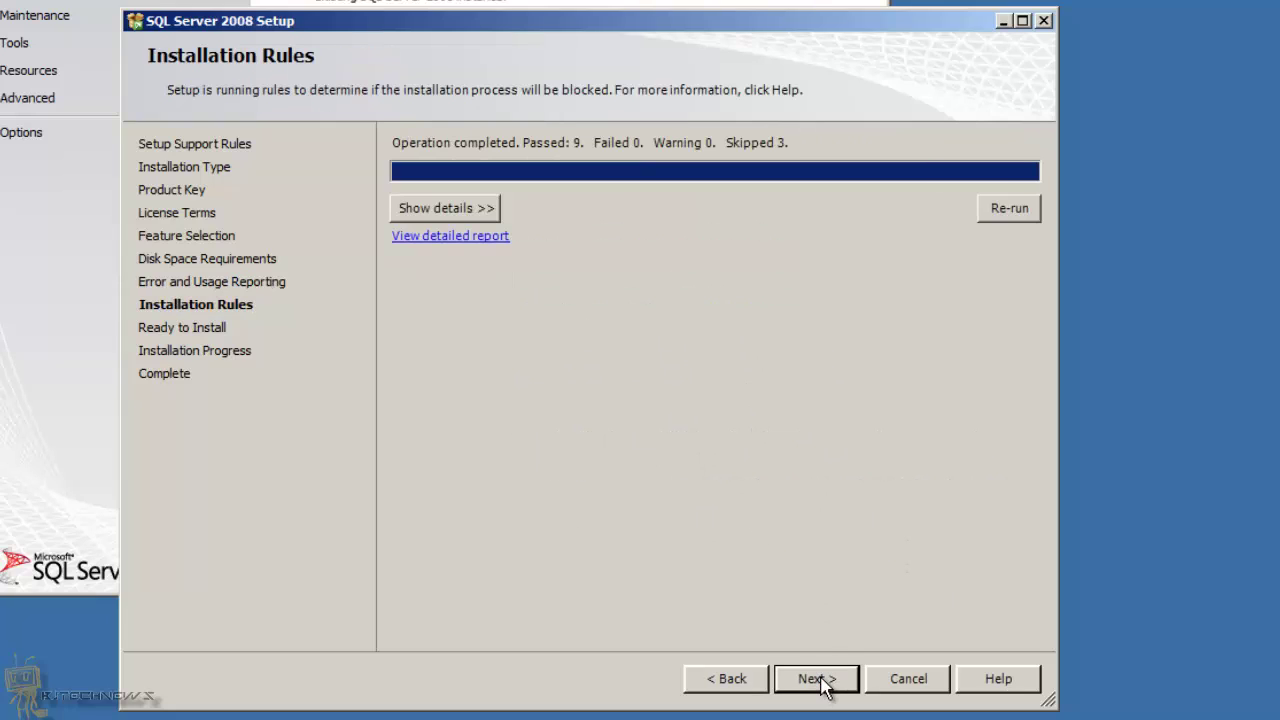
click(451, 209)
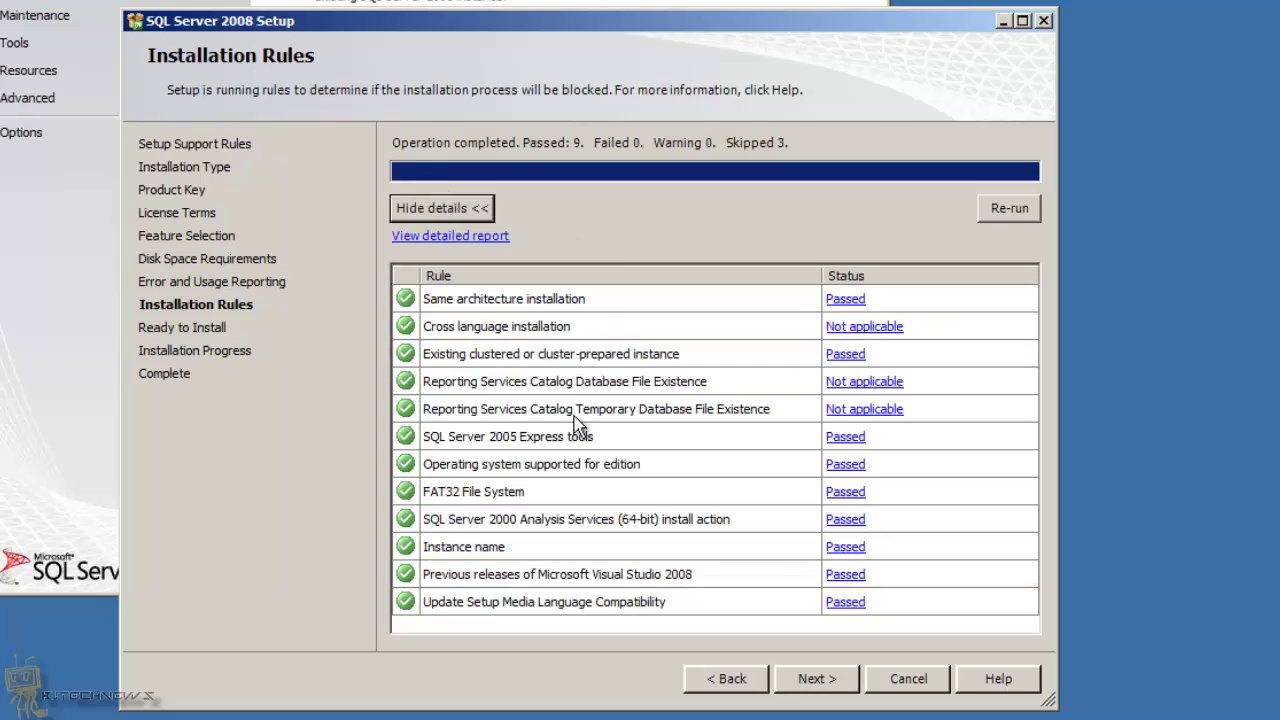
click(834, 684)
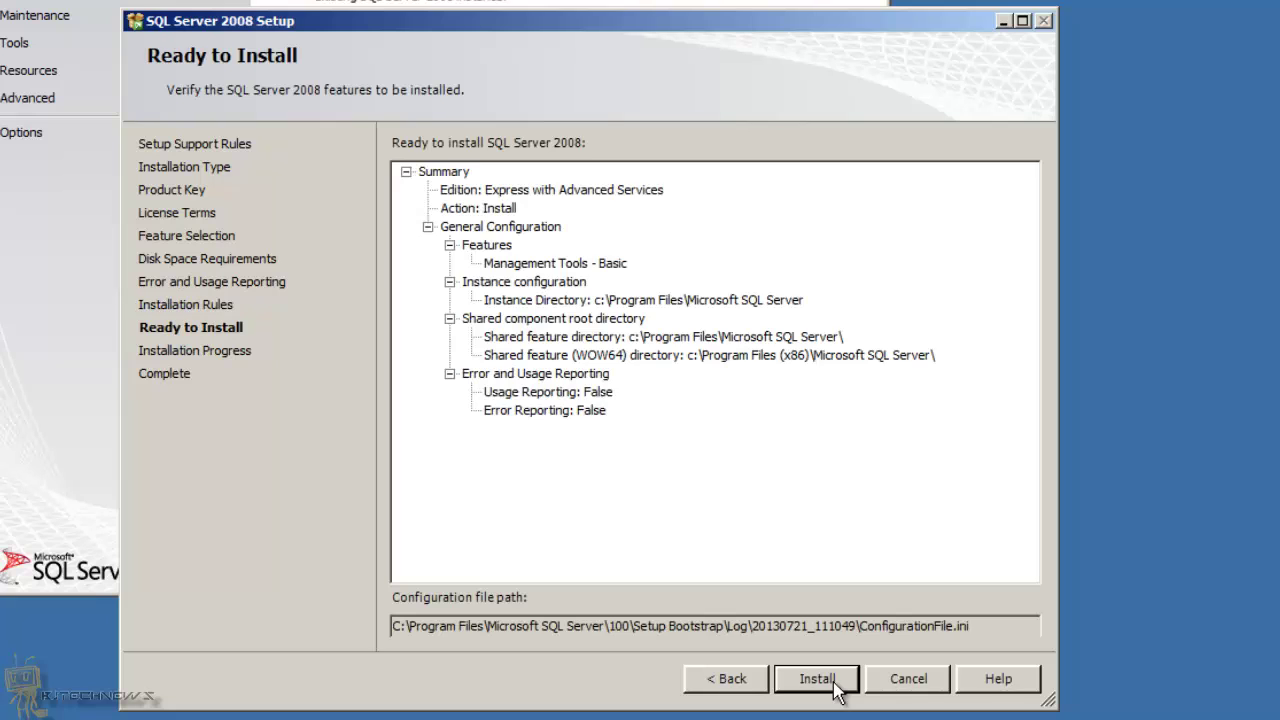
Install Management Tools - Basic and close the wizard after it reports success.
click(815, 682)
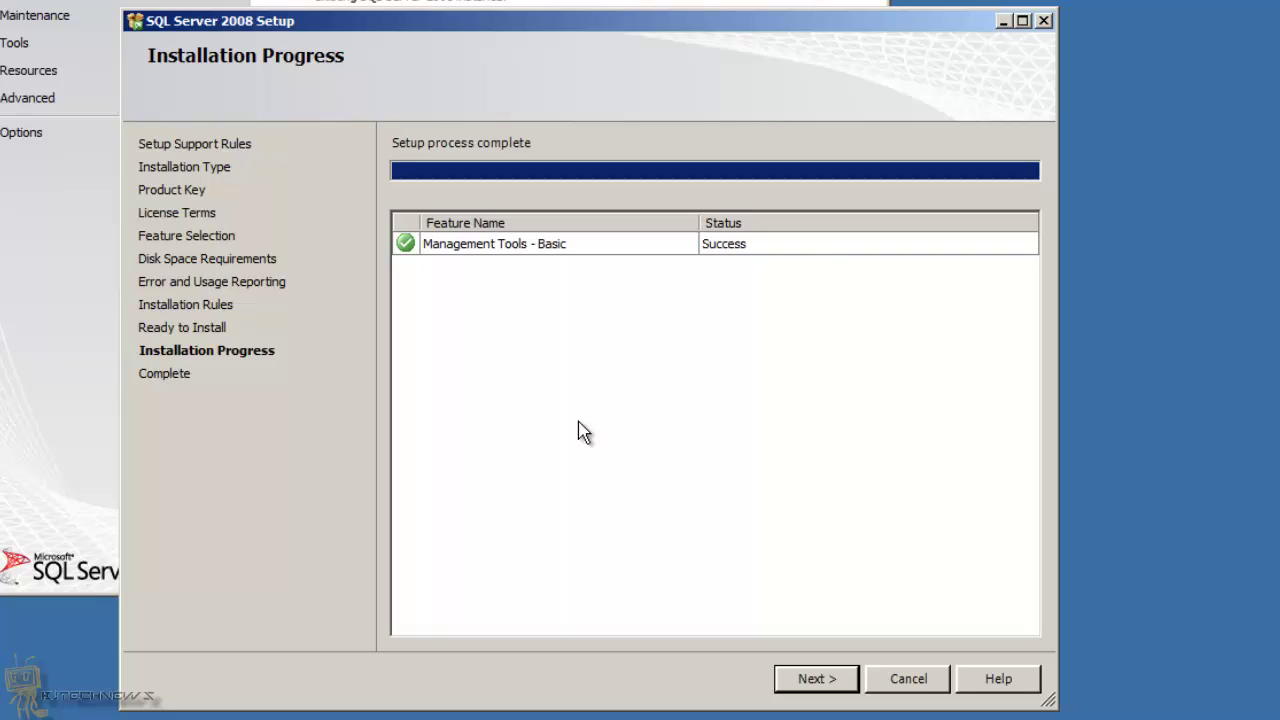
click(814, 680)
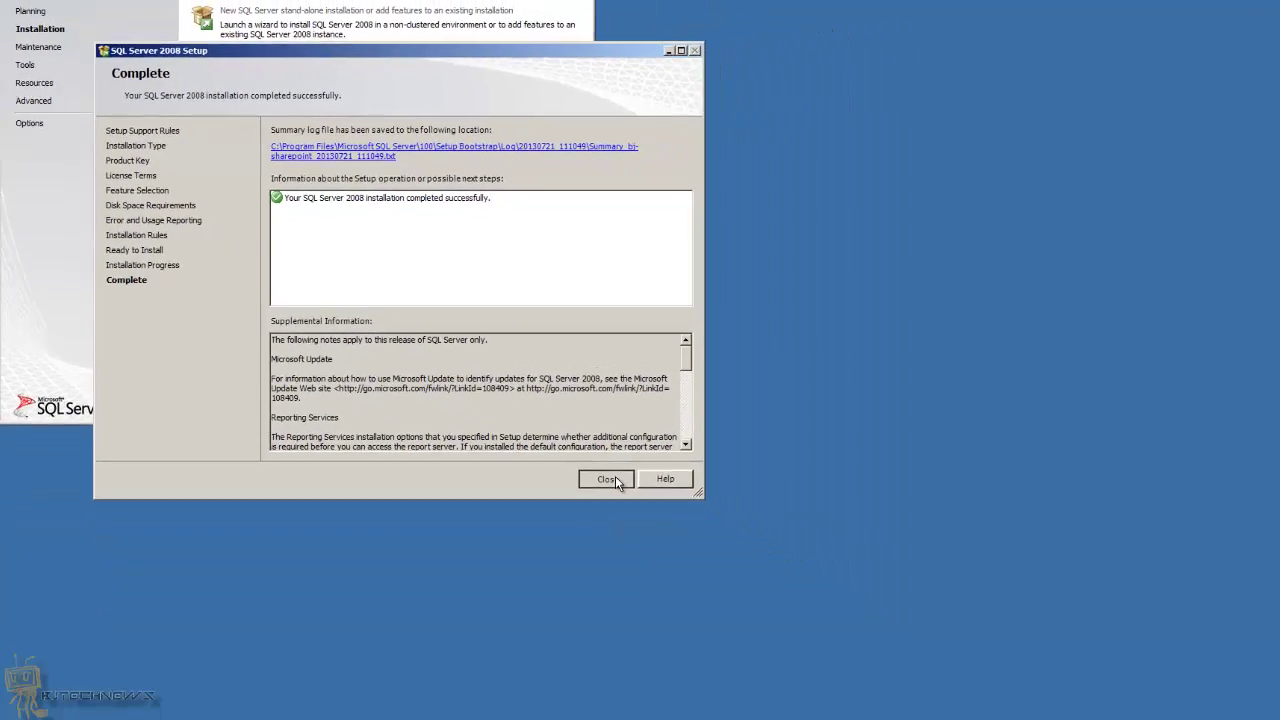
click(905, 678)
Close the Installation Center and expand Start > All Programs > Microsoft SQL Server 2008.
click(527, 2)
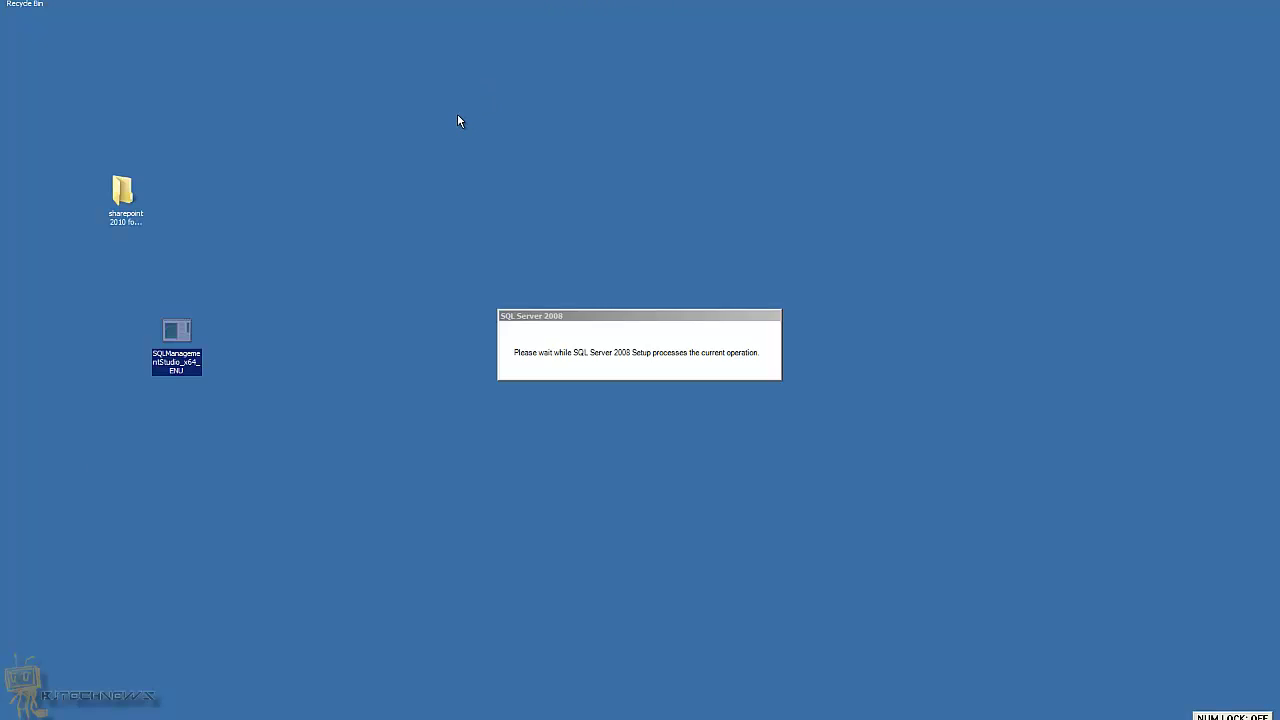
click(390, 185)
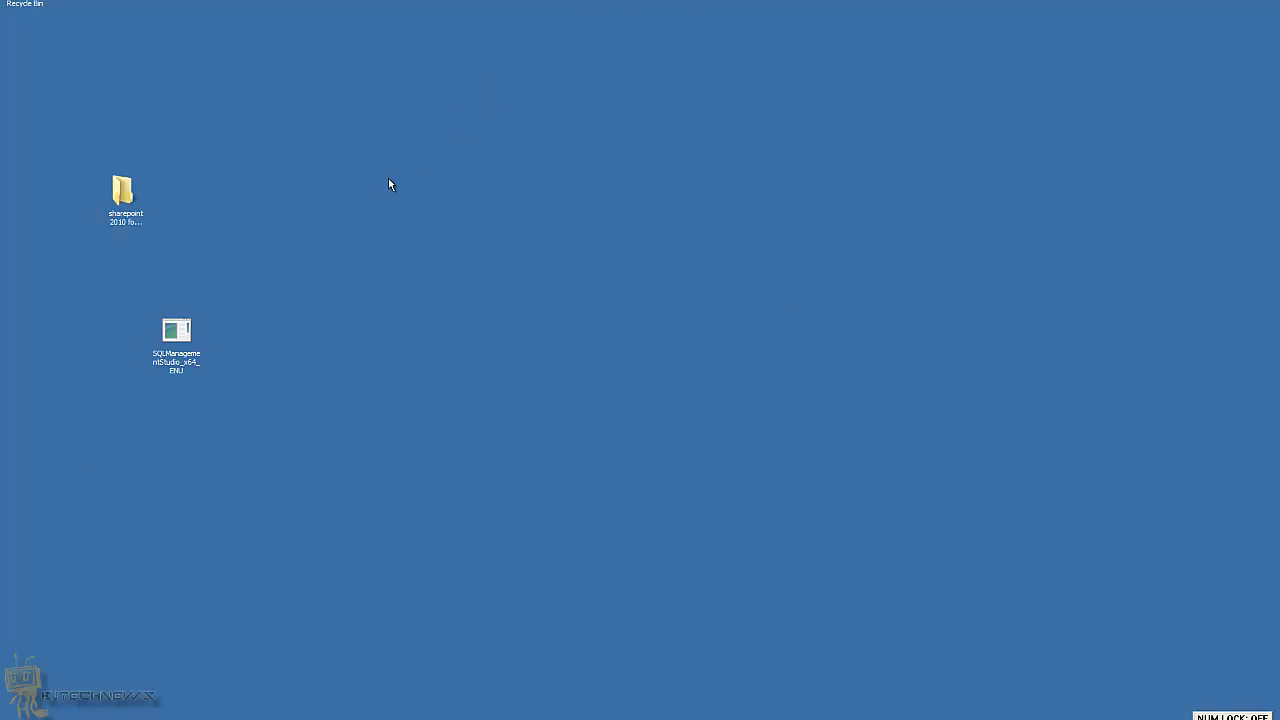
click(2, 714)
click(40, 695)
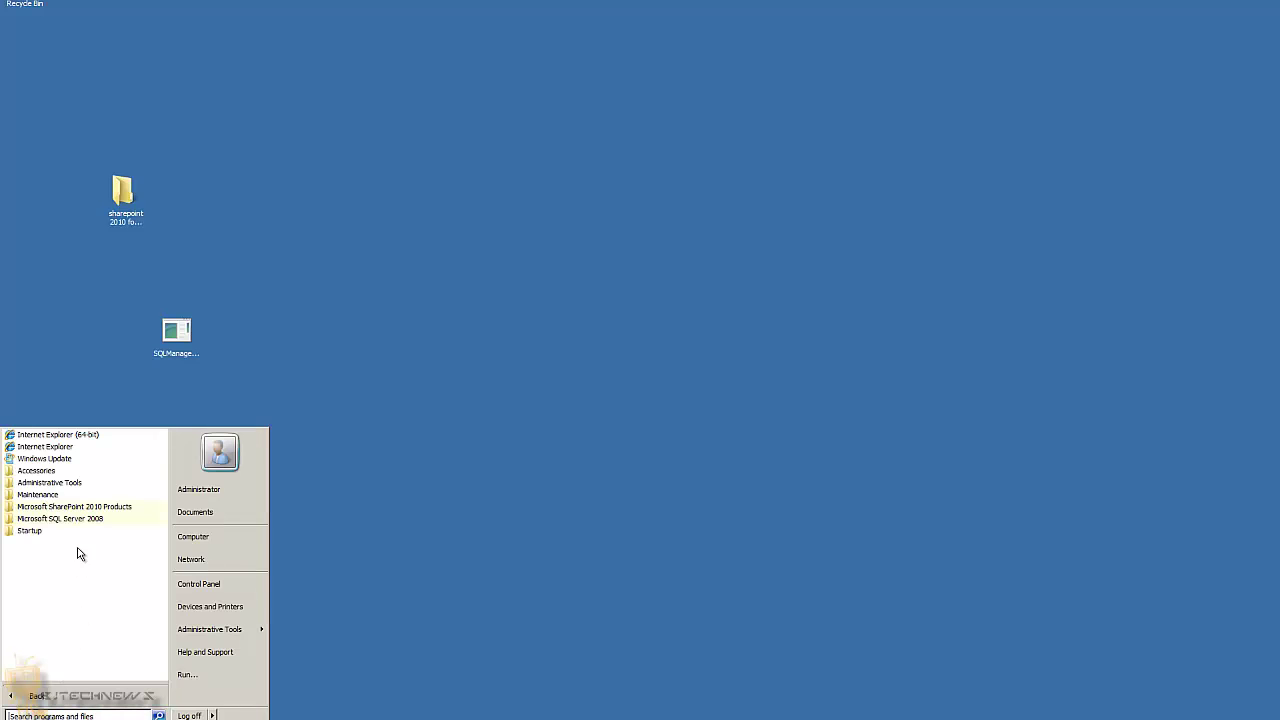
click(85, 519)
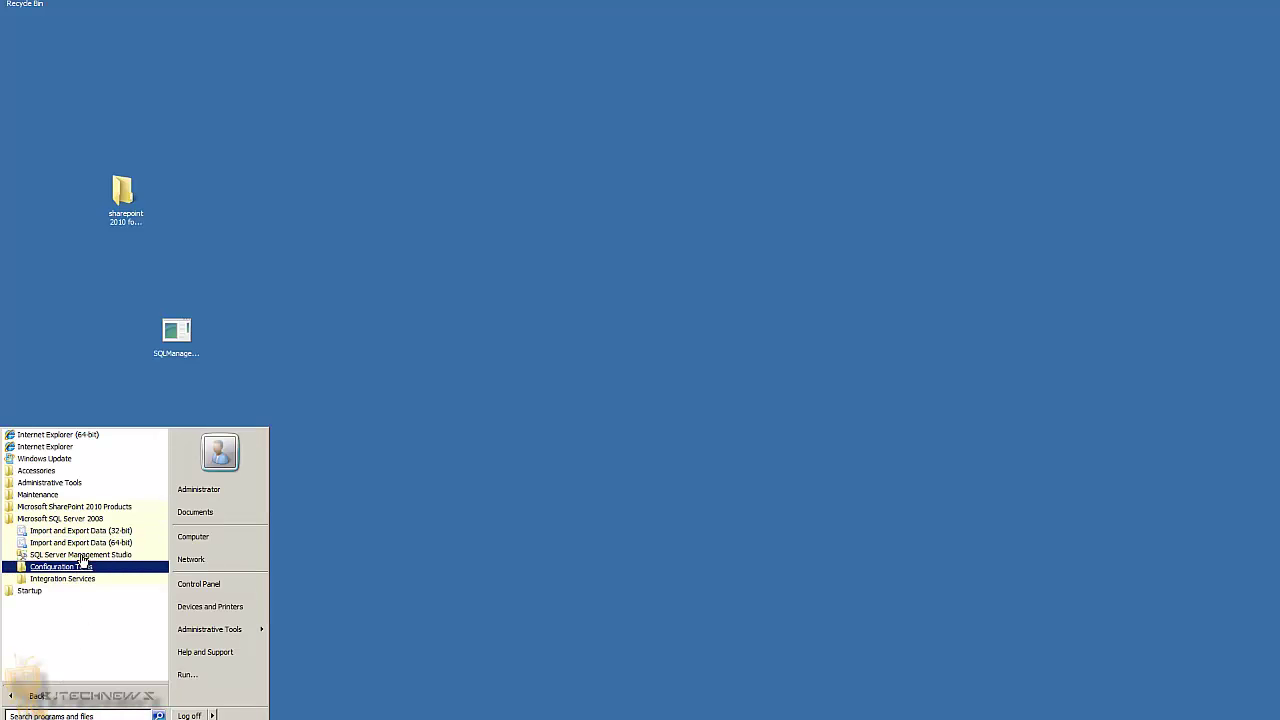
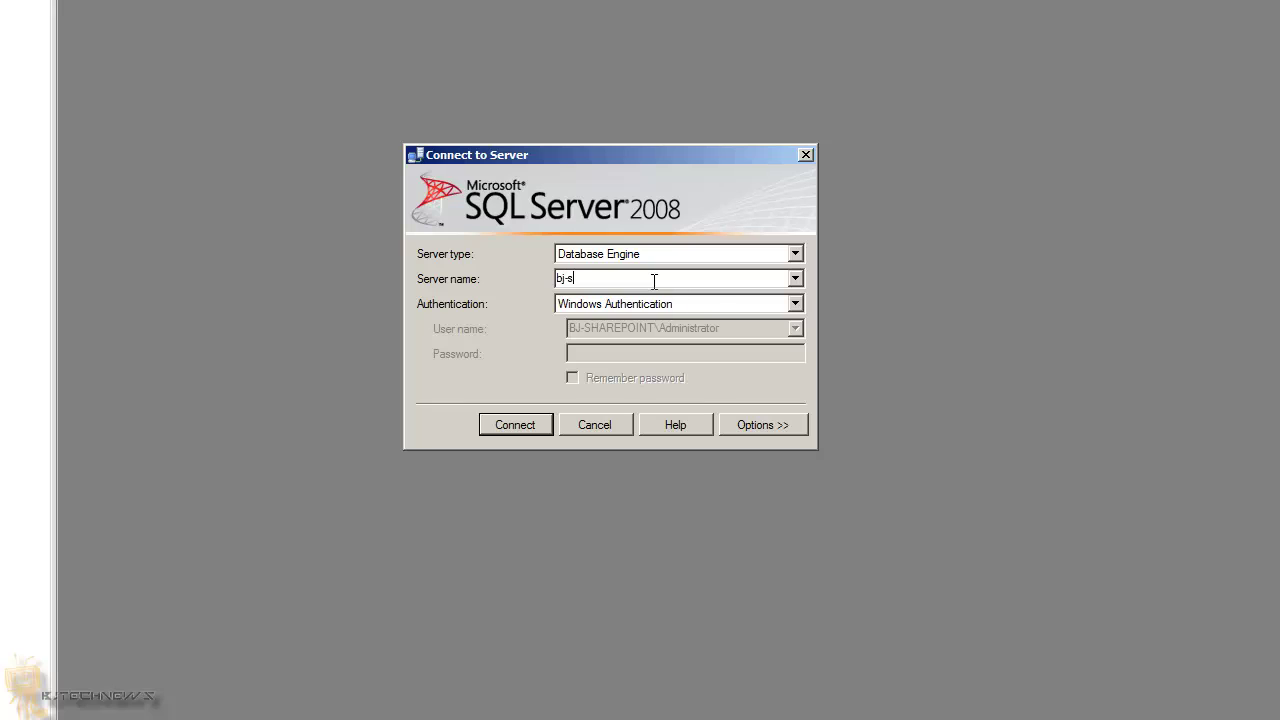
Connect to server bj-sharepoint\sharepoint using Windows Authentication.
text(harepoint\sharepoint)
key(BackSpace)
key(BackSpace)
key(BackSpace)
key(BackSpace)
text(oint)
drag(672, 279, 622, 280)
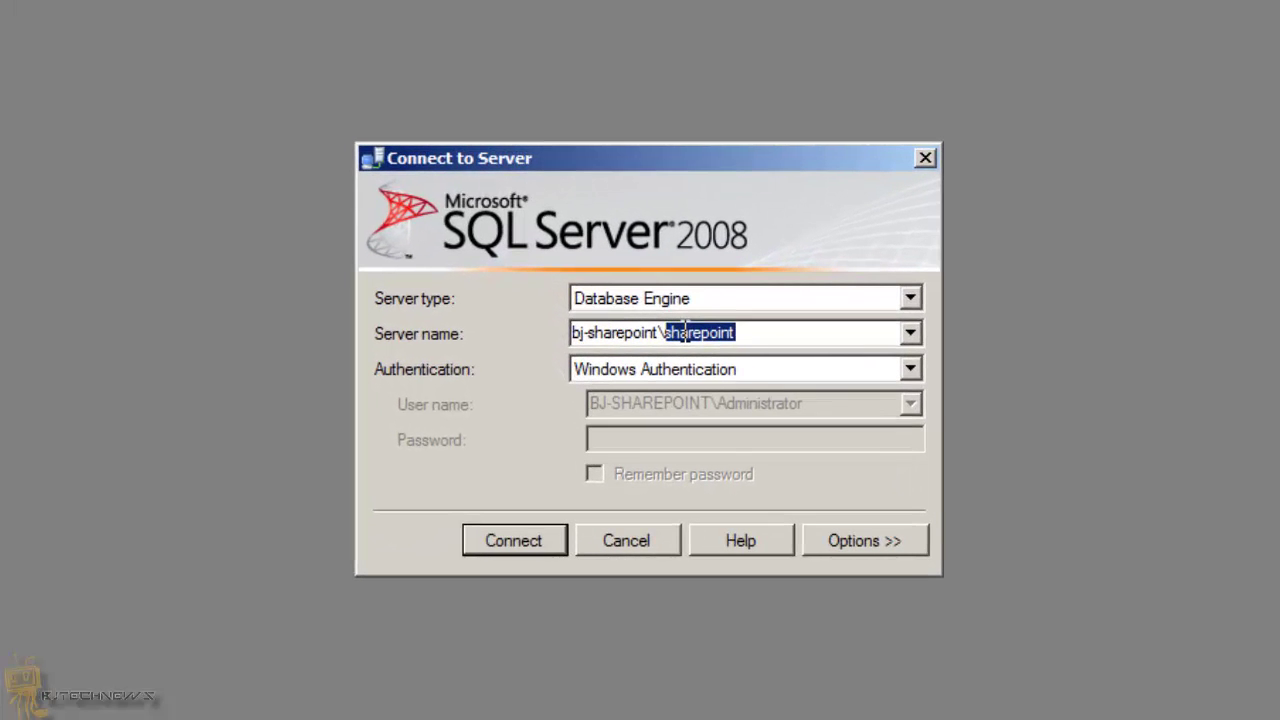
drag(664, 333, 560, 336)
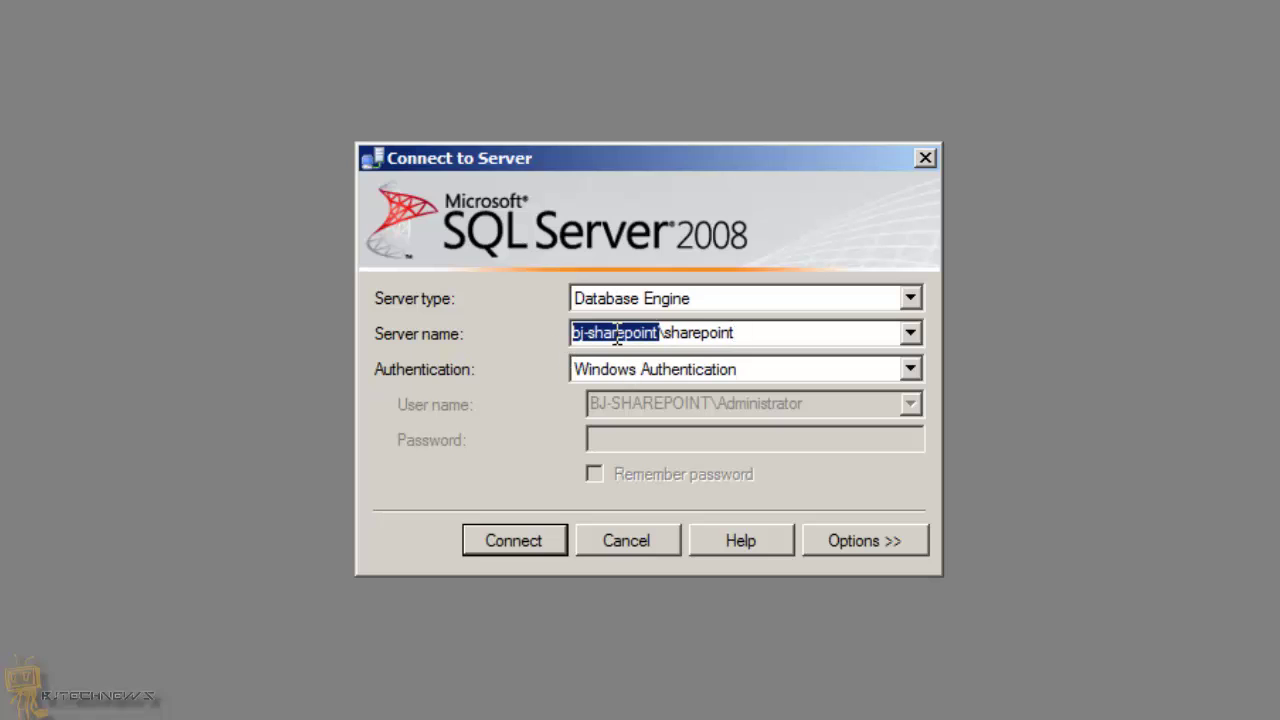
click(511, 540)
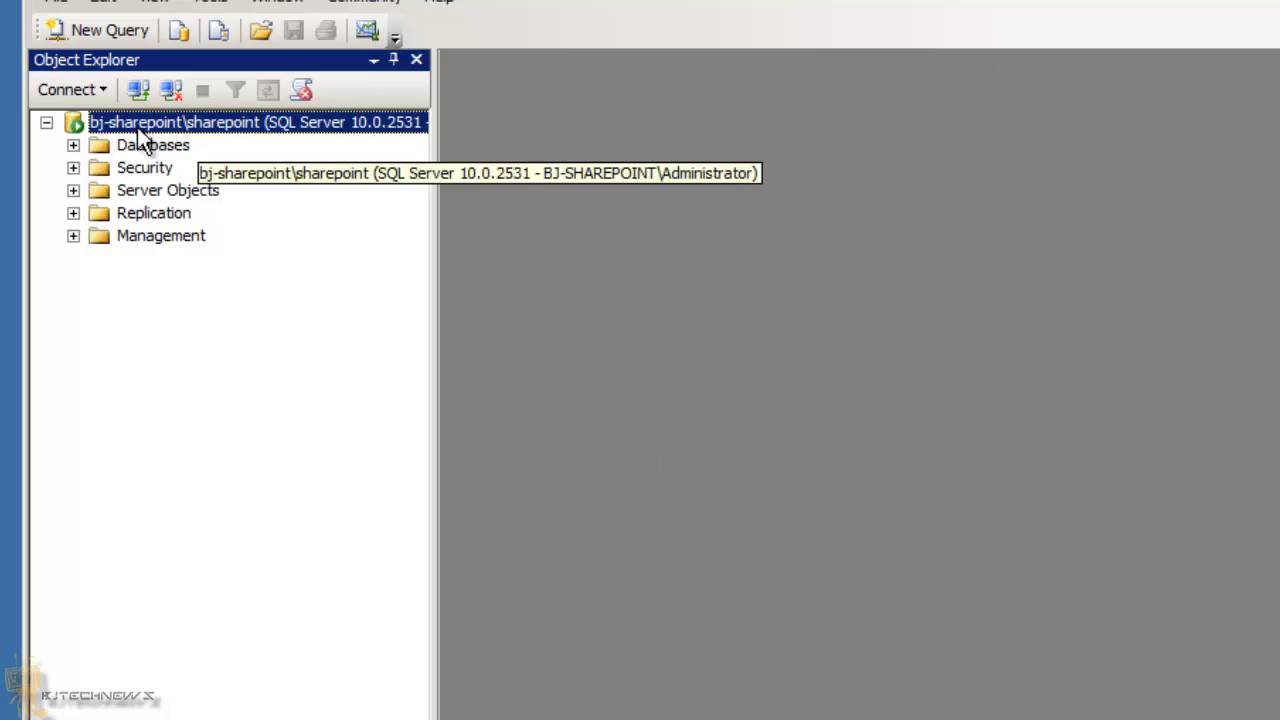
Expand Databases, widen Object Explorer, and list the WSS_Search_BJ-SHAREPOINT tables.
click(73, 145)
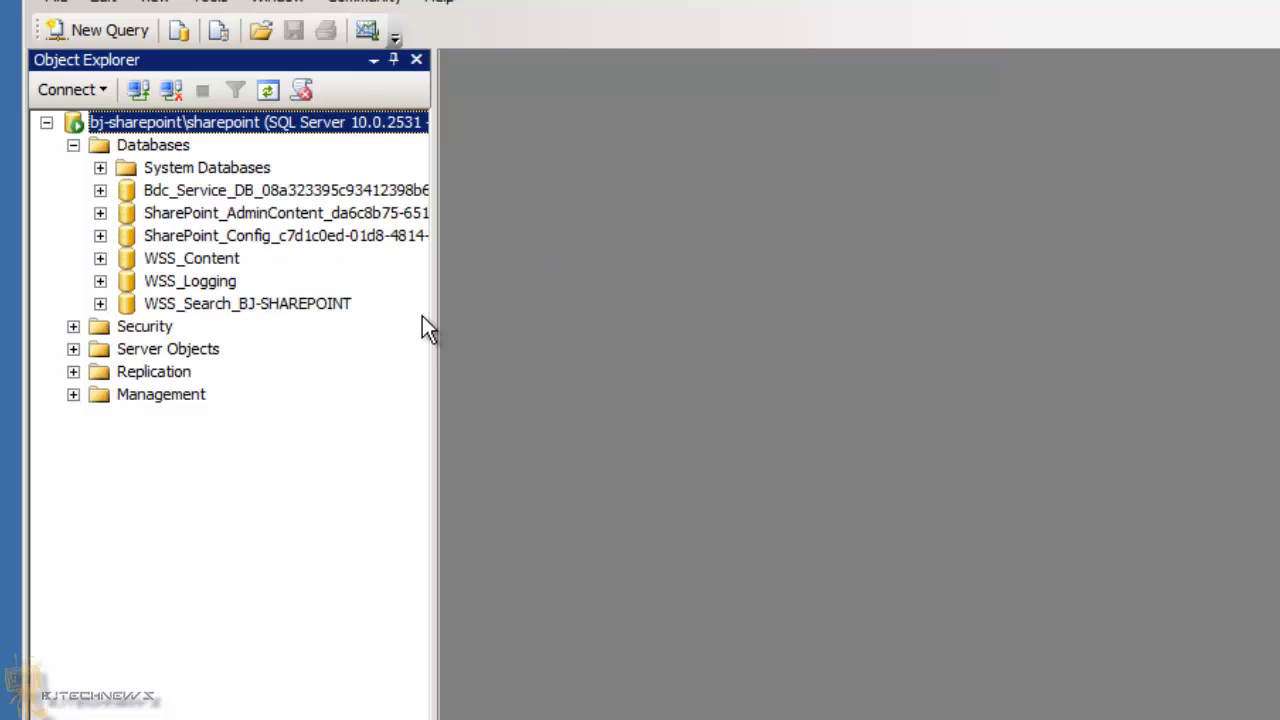
drag(433, 316, 590, 320)
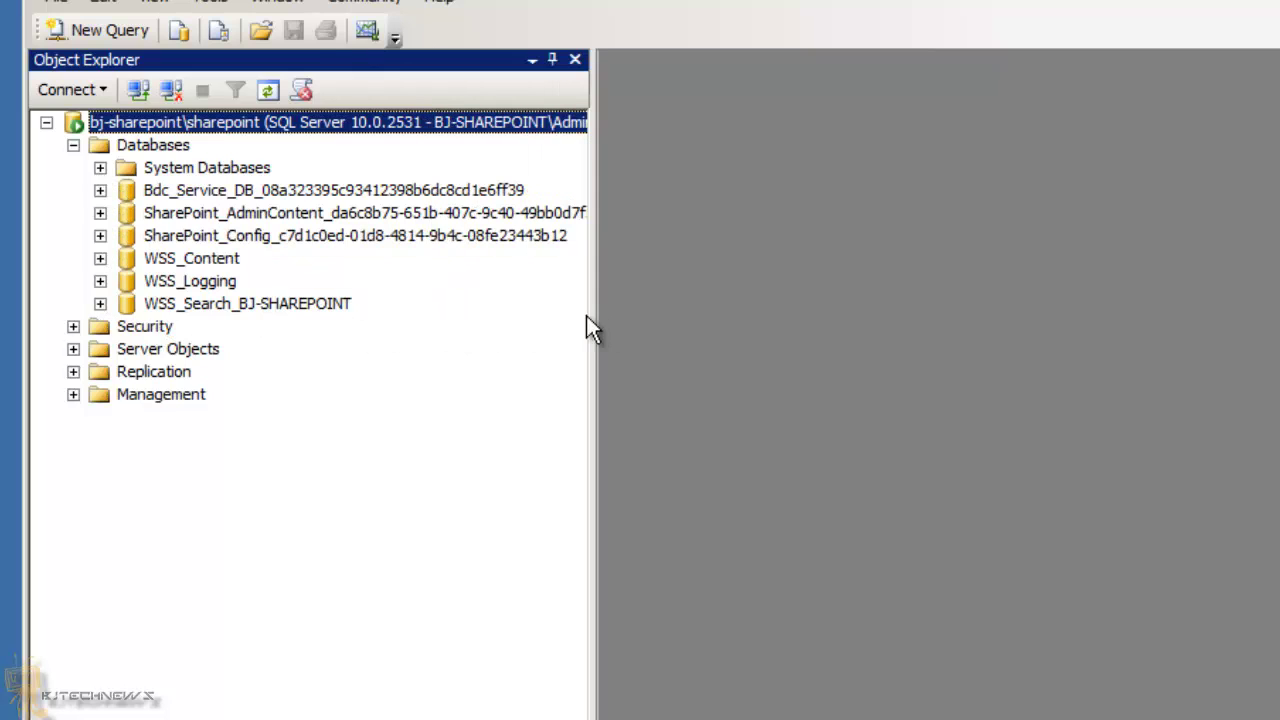
click(100, 303)
click(127, 349)
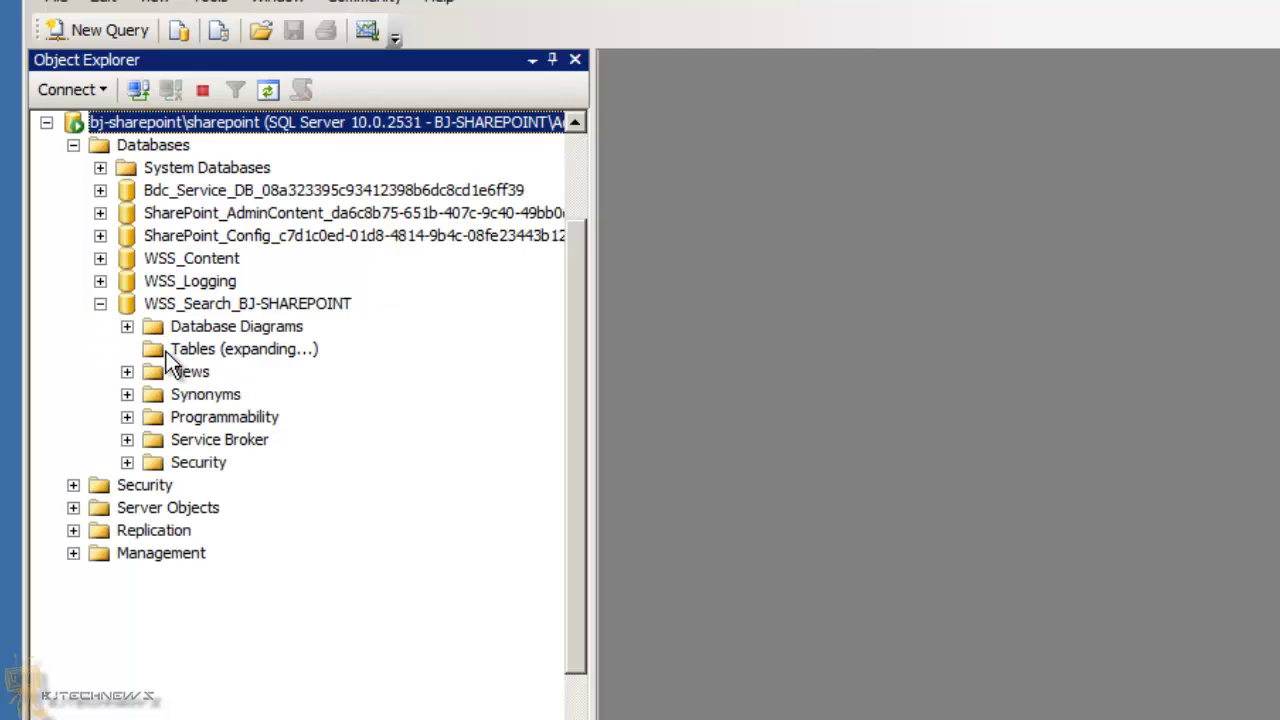
List the WSS_Content tables, then show All Programs in the Start menu.
drag(578, 368, 585, 212)
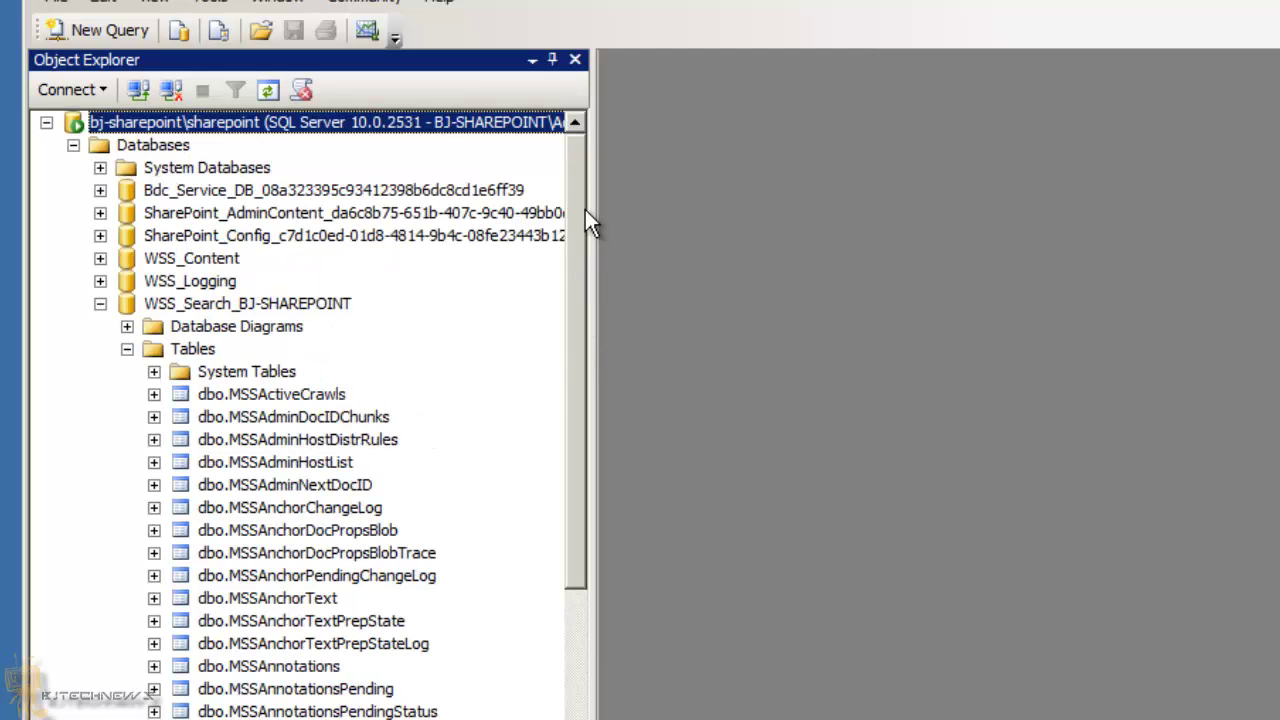
click(100, 258)
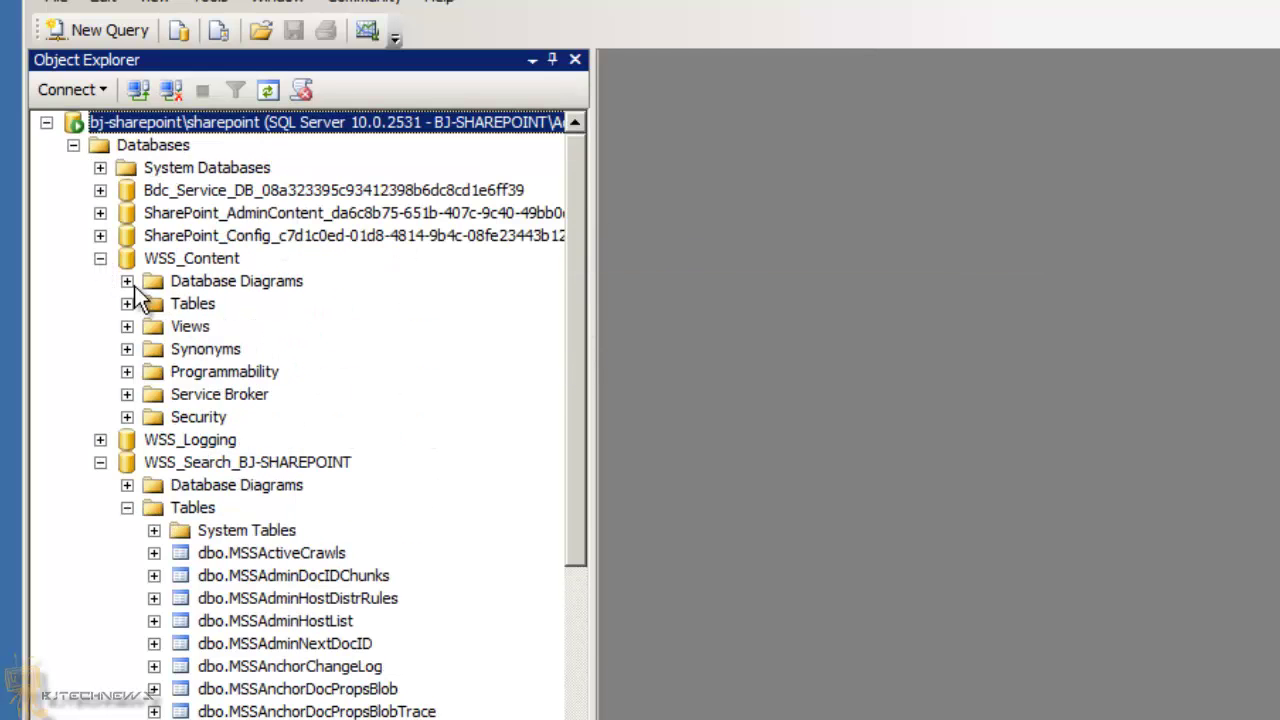
click(127, 304)
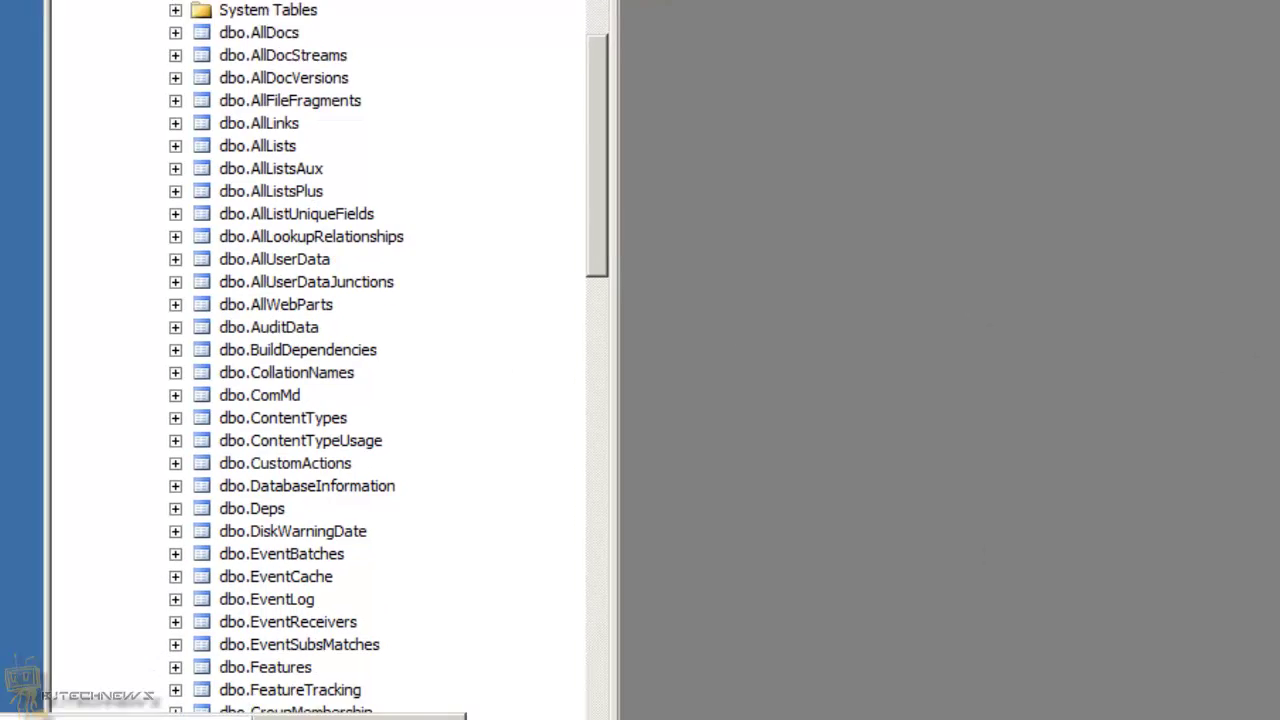
click(40, 710)
click(78, 609)
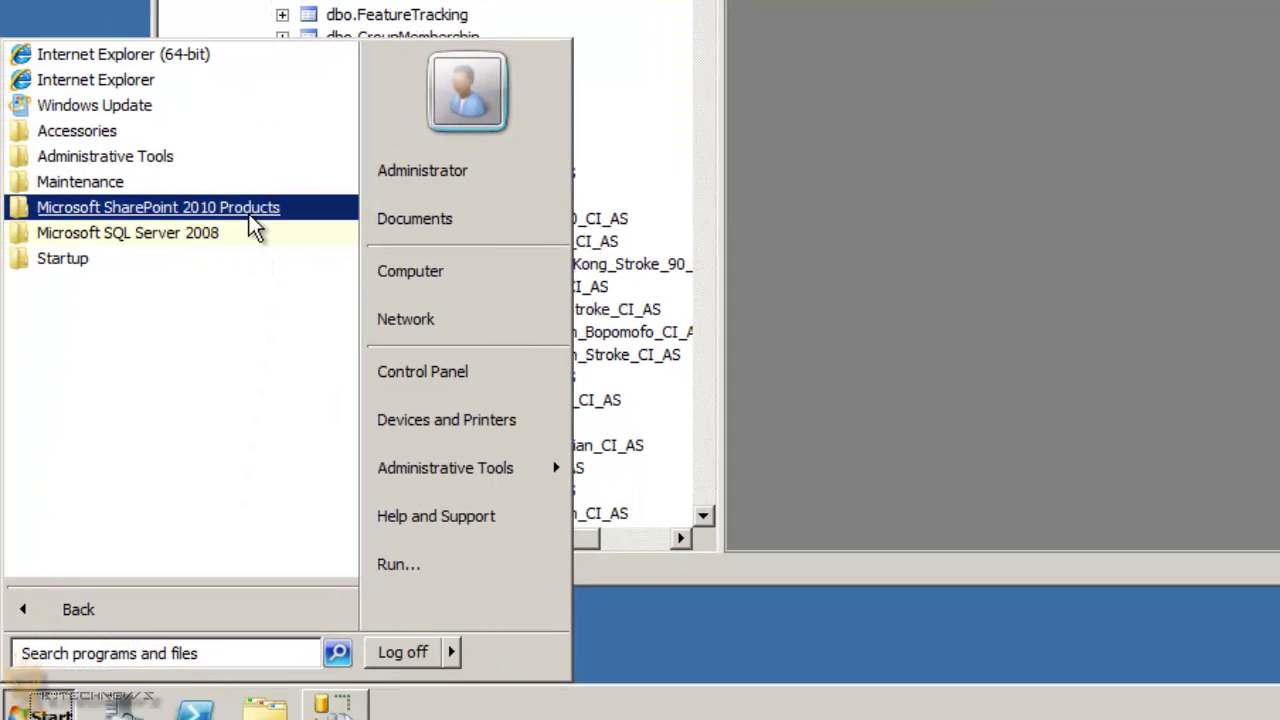
Send SharePoint 2010 Central Administration to the desktop as a shortcut.
click(250, 210)
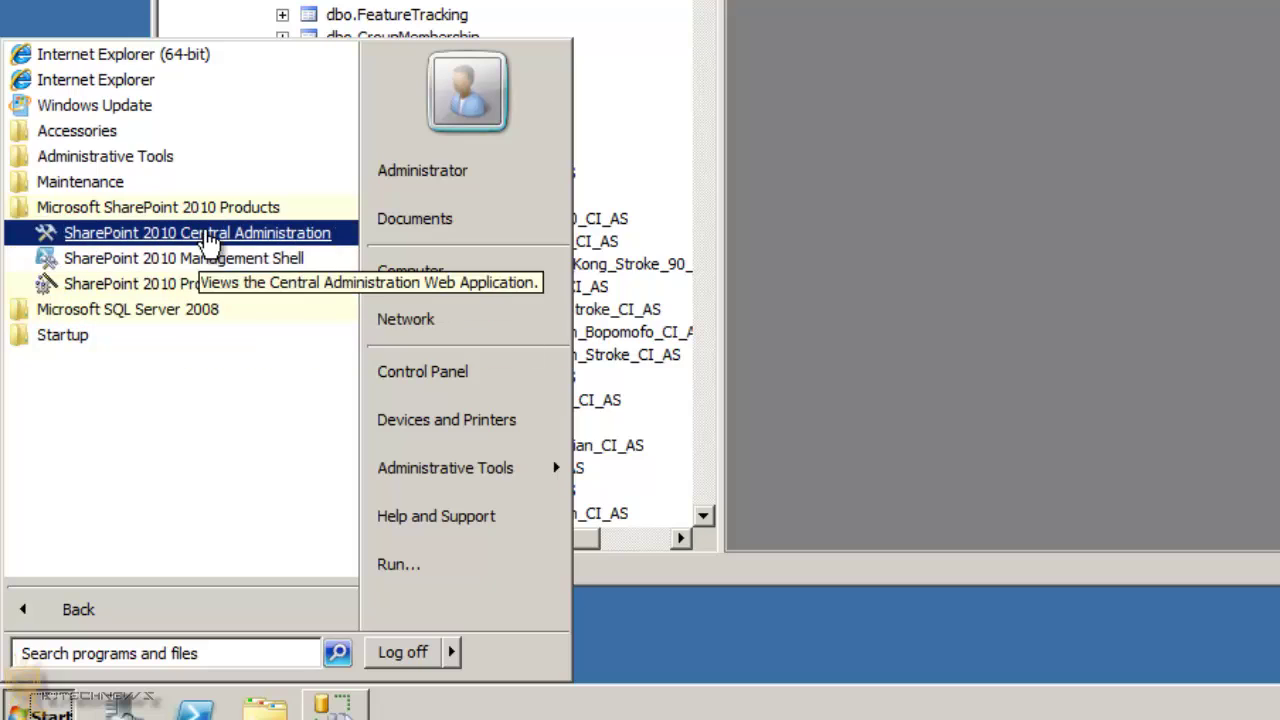
right_click(207, 240)
mouse_move(303, 447)
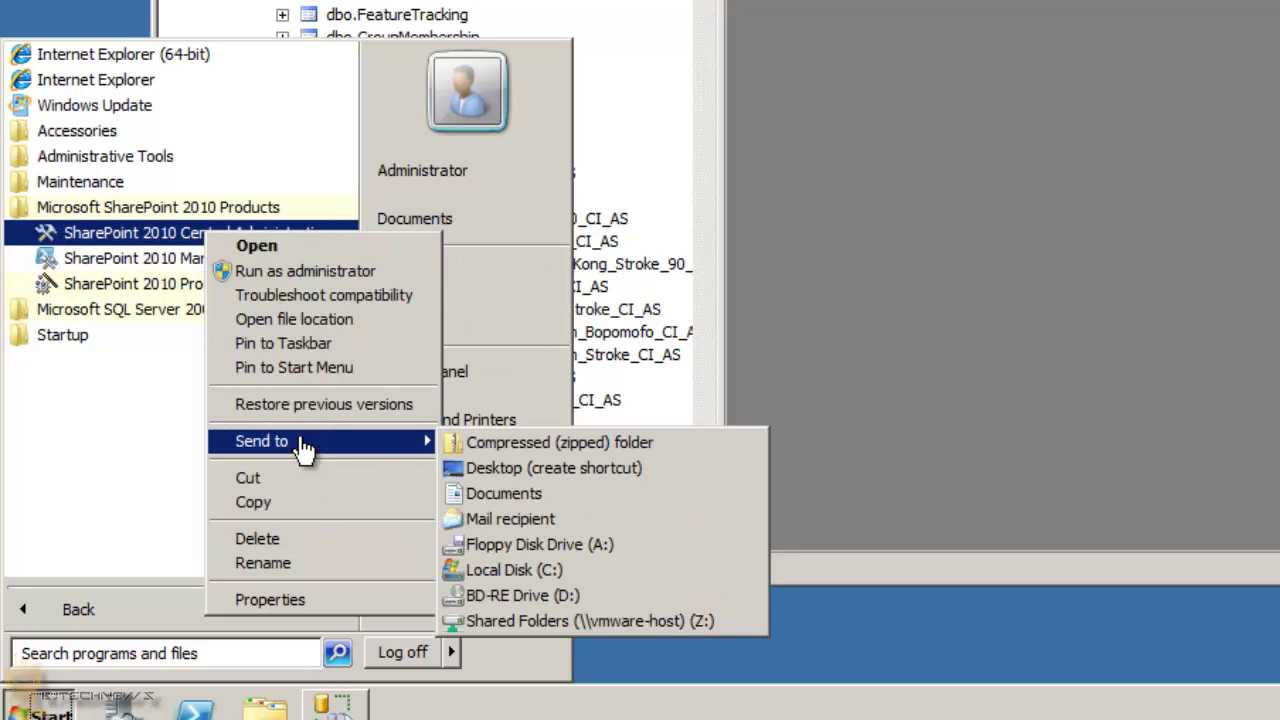
click(513, 474)
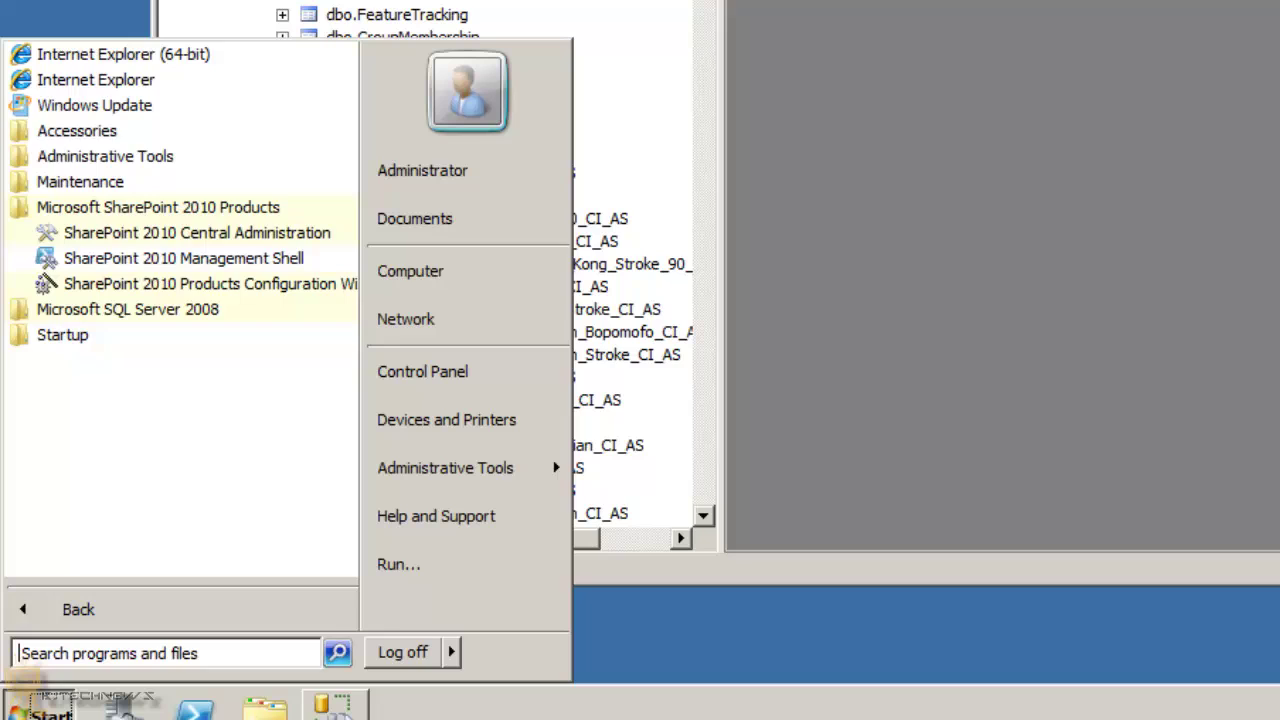
Create a desktop shortcut for SharePoint 2010 Management Shell and close the Start menu.
right_click(217, 276)
mouse_move(300, 449)
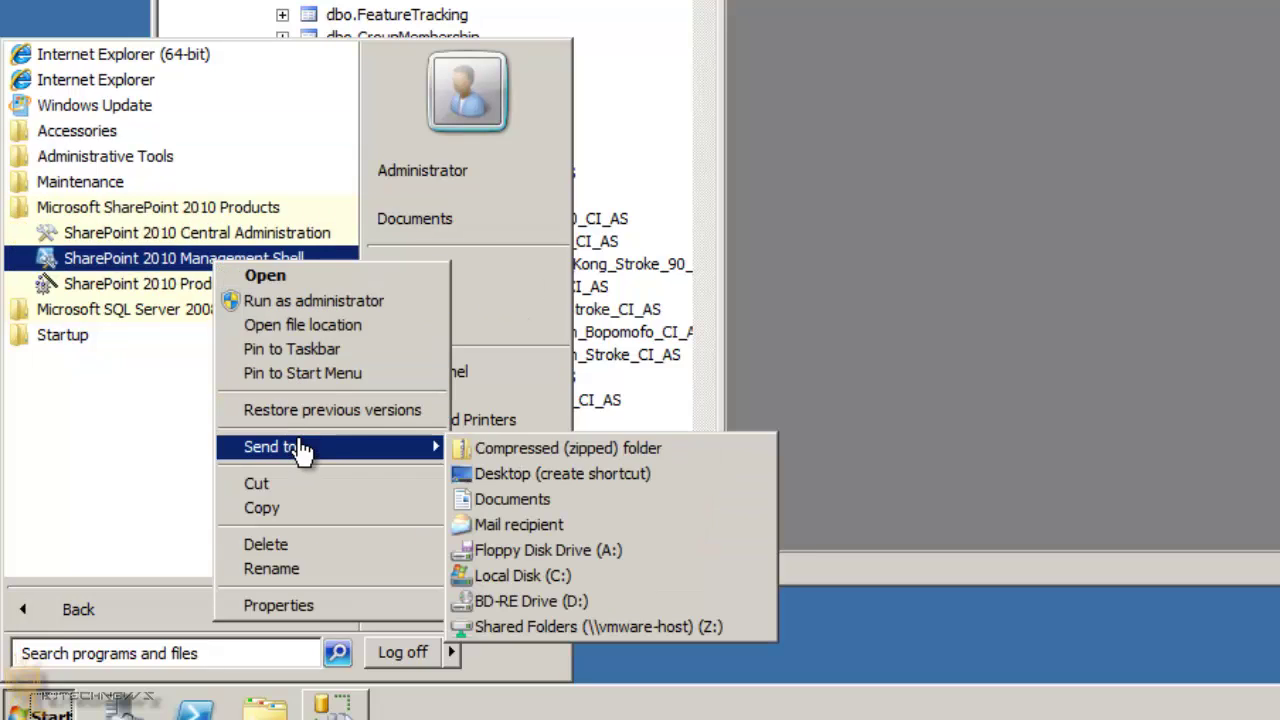
click(538, 474)
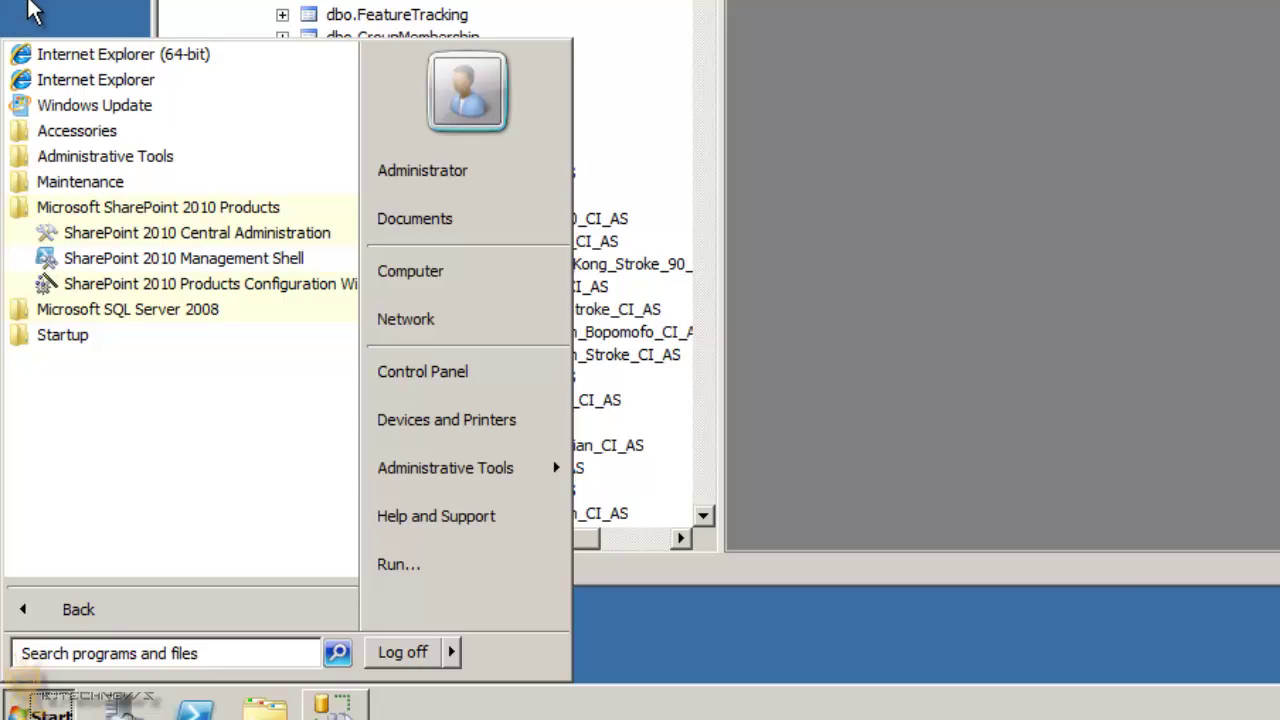
click(28, 3)
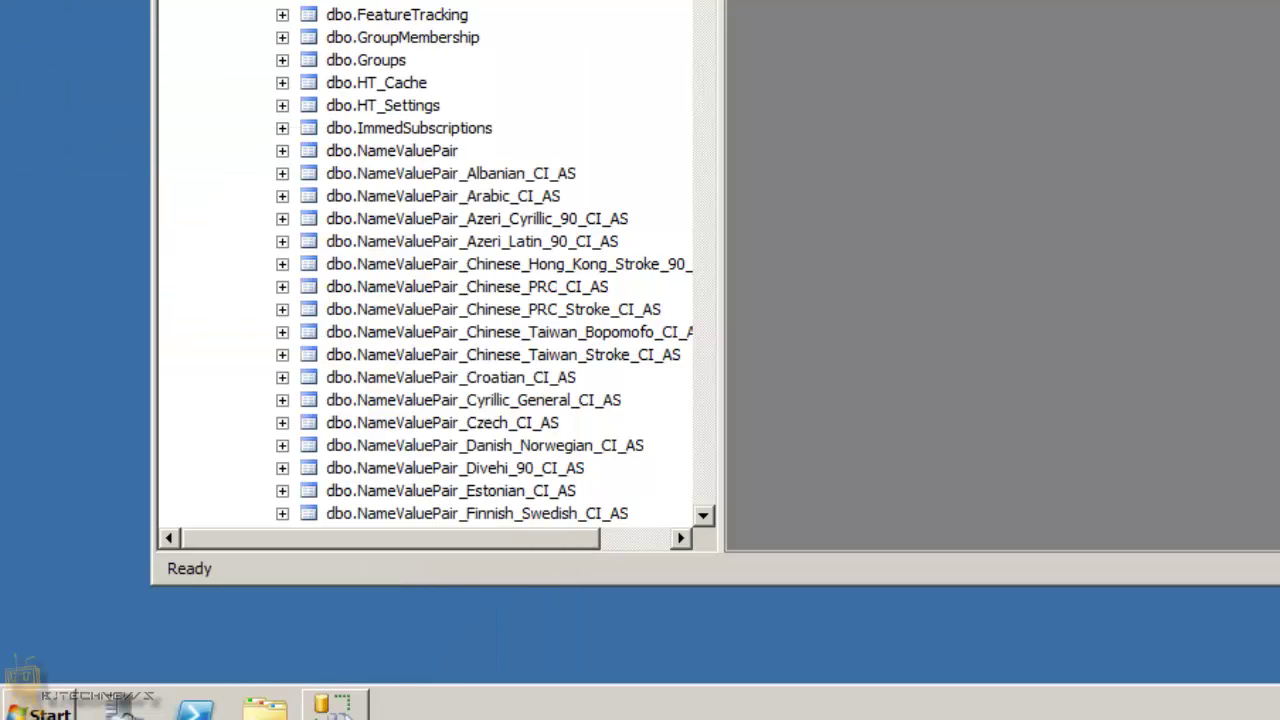